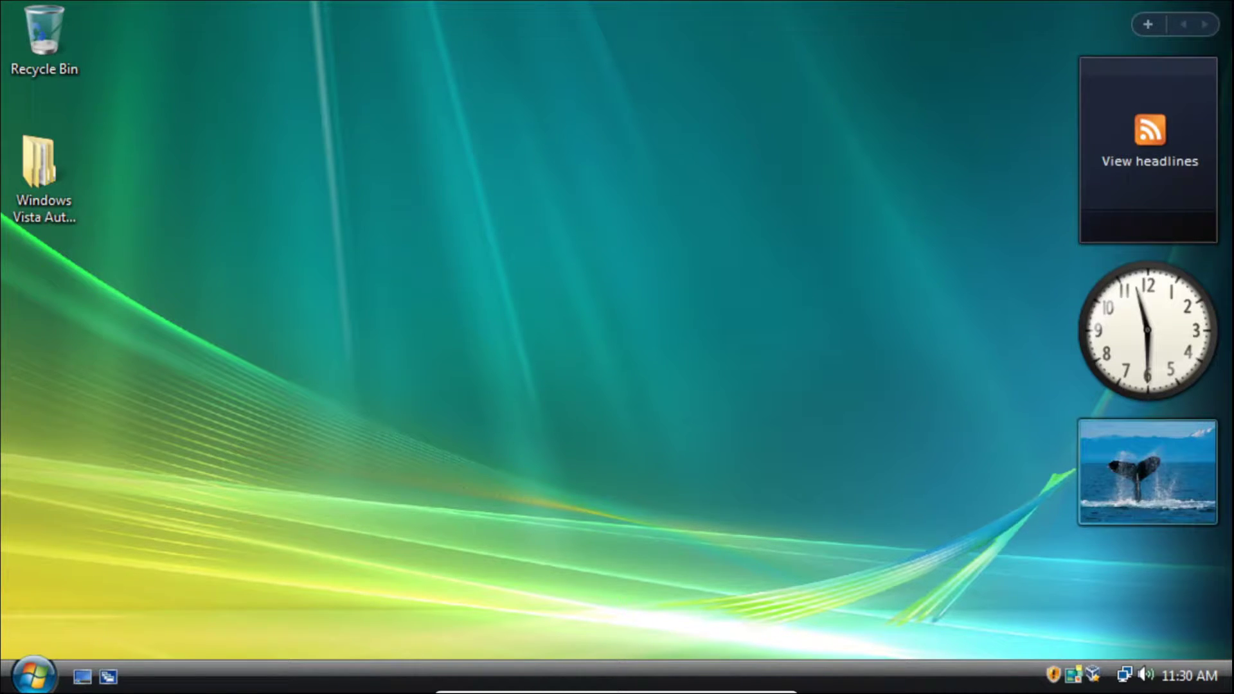
Search the Start menu for winver to show Vista Ultimate 6.0 Build 6002 Service Pack 2.
left_click(32, 675)
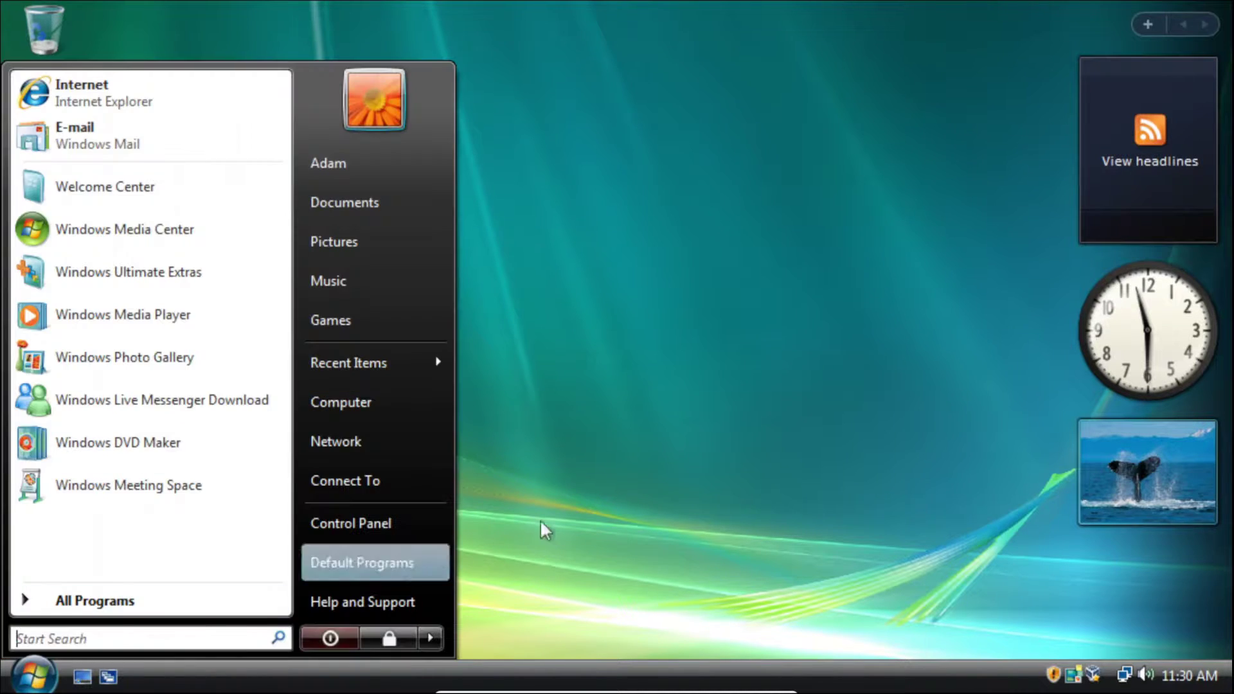
type("winver")
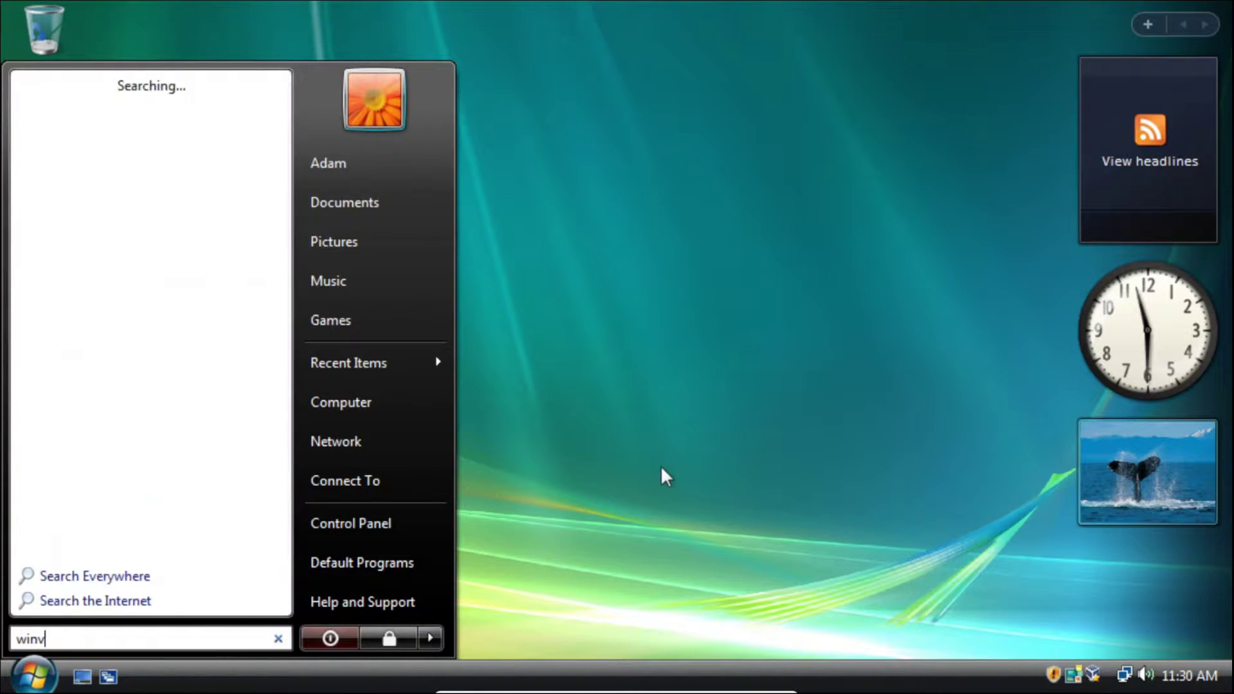
left_click(63, 111)
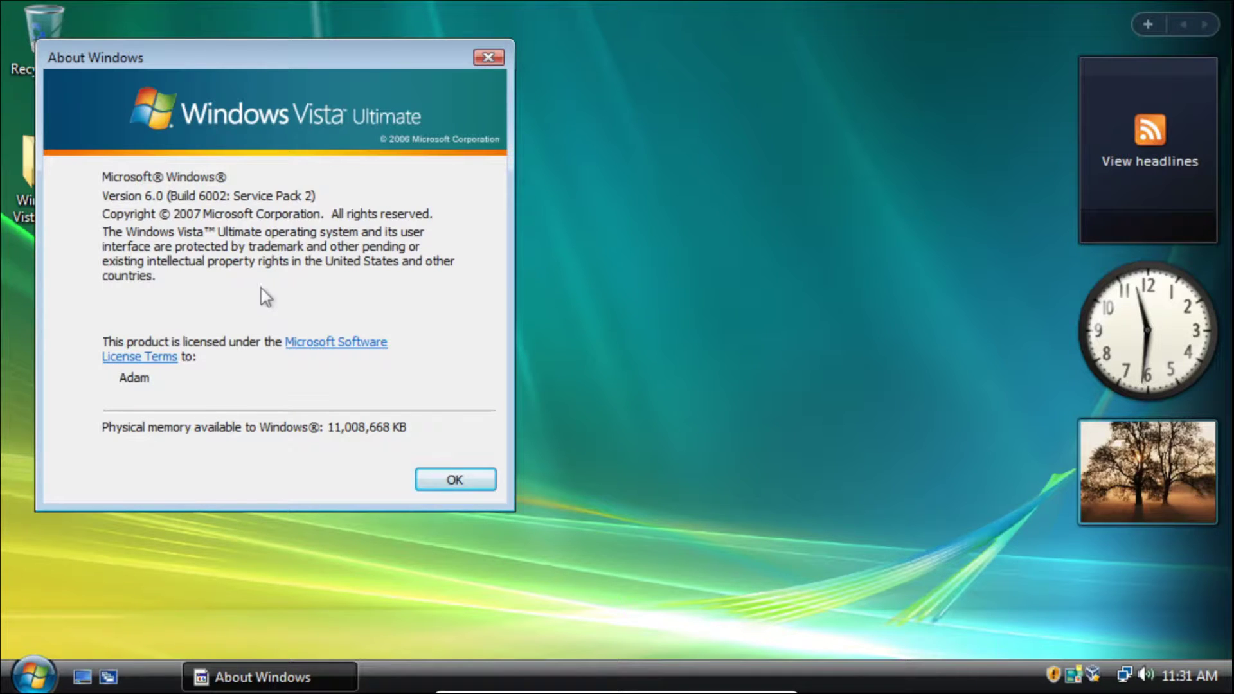
Close About Windows, review the Computer's System properties, then close the System window.
left_click(487, 58)
key("super")
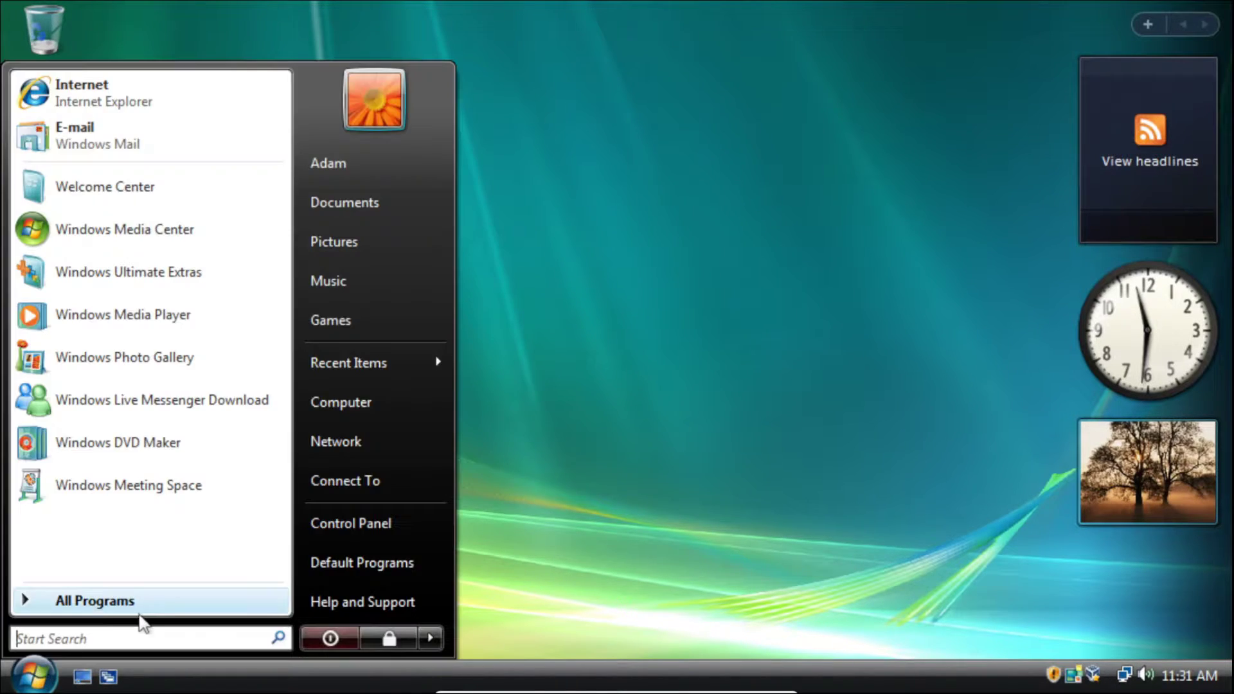
right_click(344, 405)
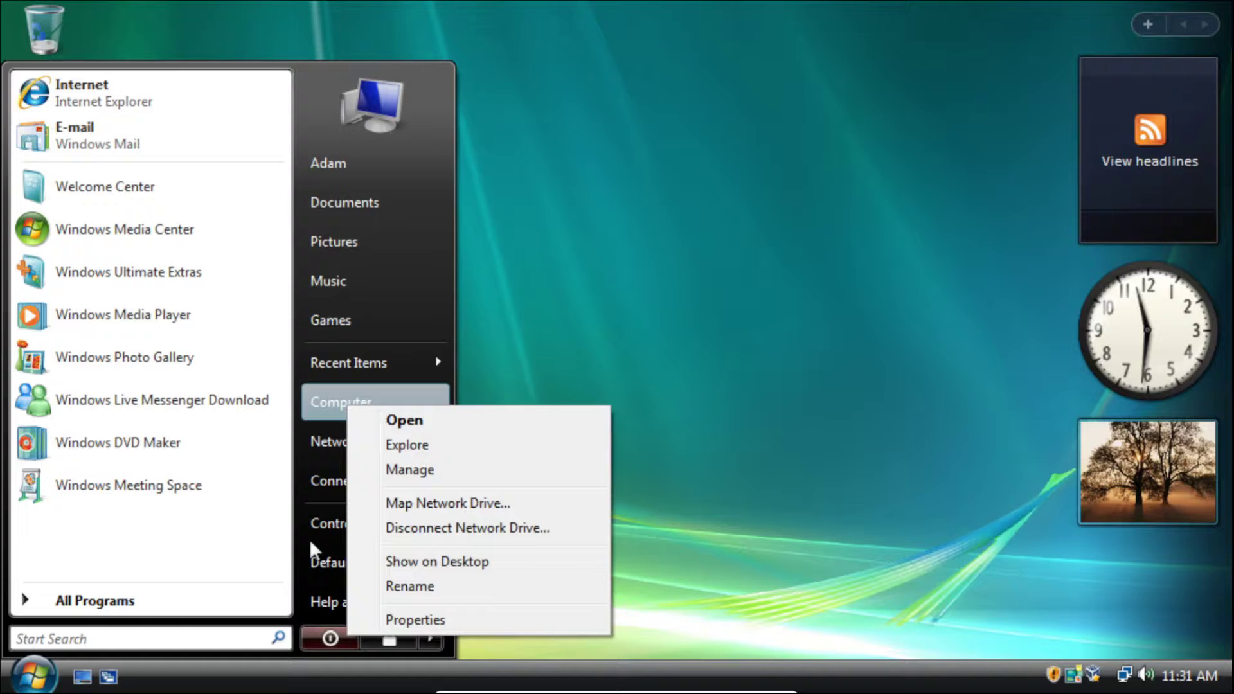
left_click(383, 622)
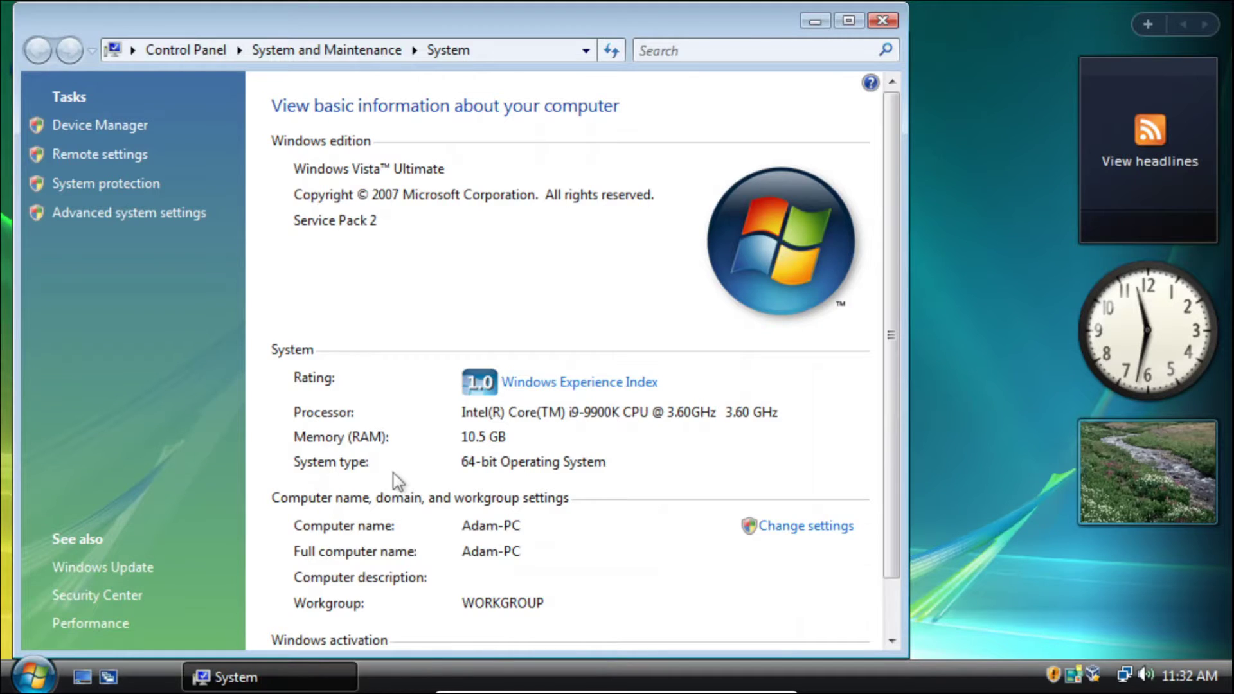
key("alt+F4")
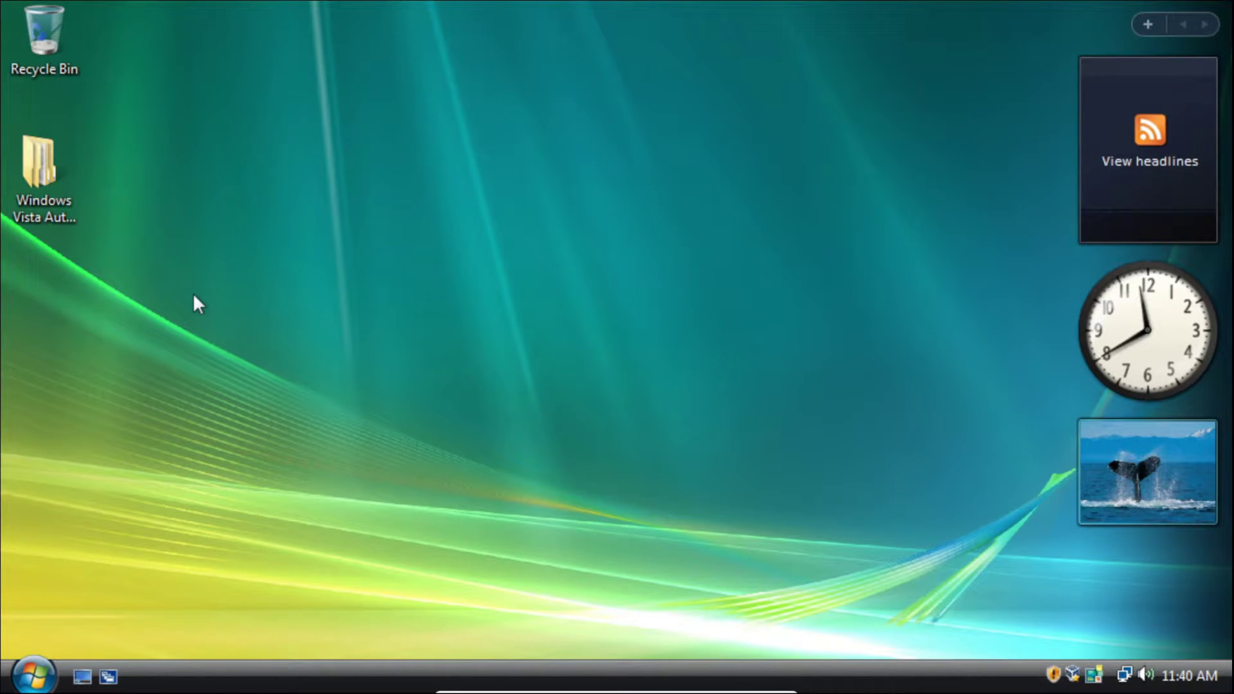
Go to Windows Vista Automatic Updates > 1. Prerequisite Updates > 1. Update - KB3205638.
double_click(38, 168)
double_click(270, 146)
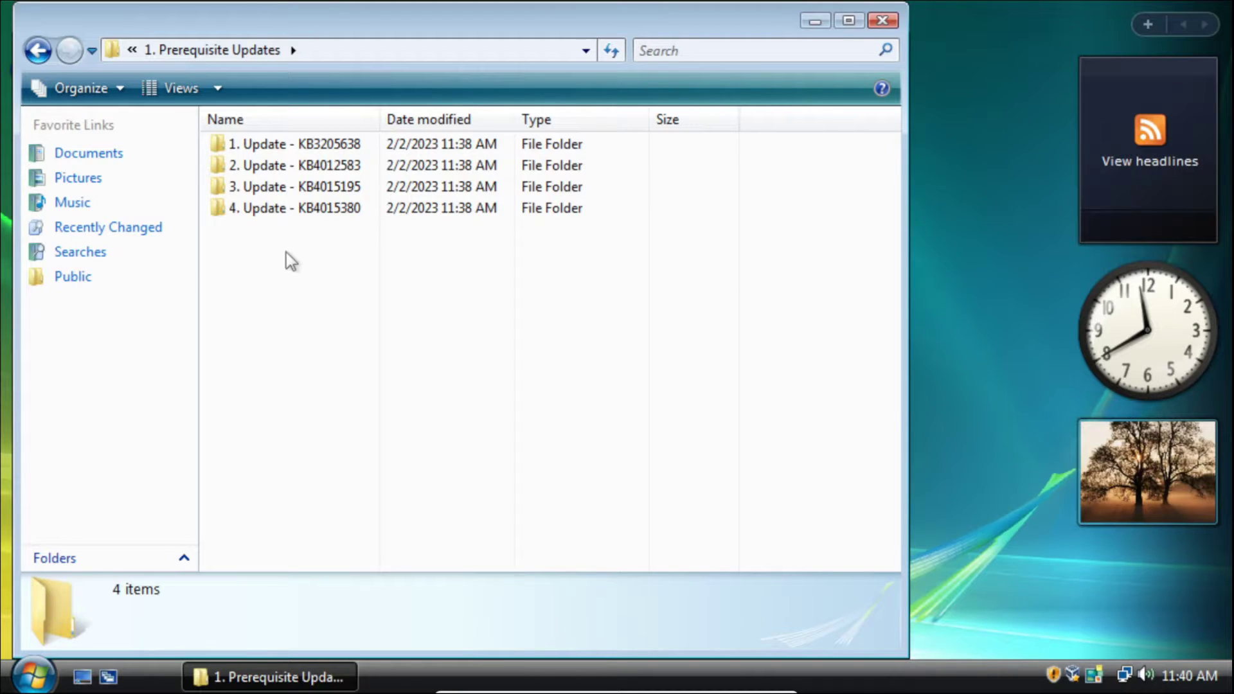
double_click(321, 145)
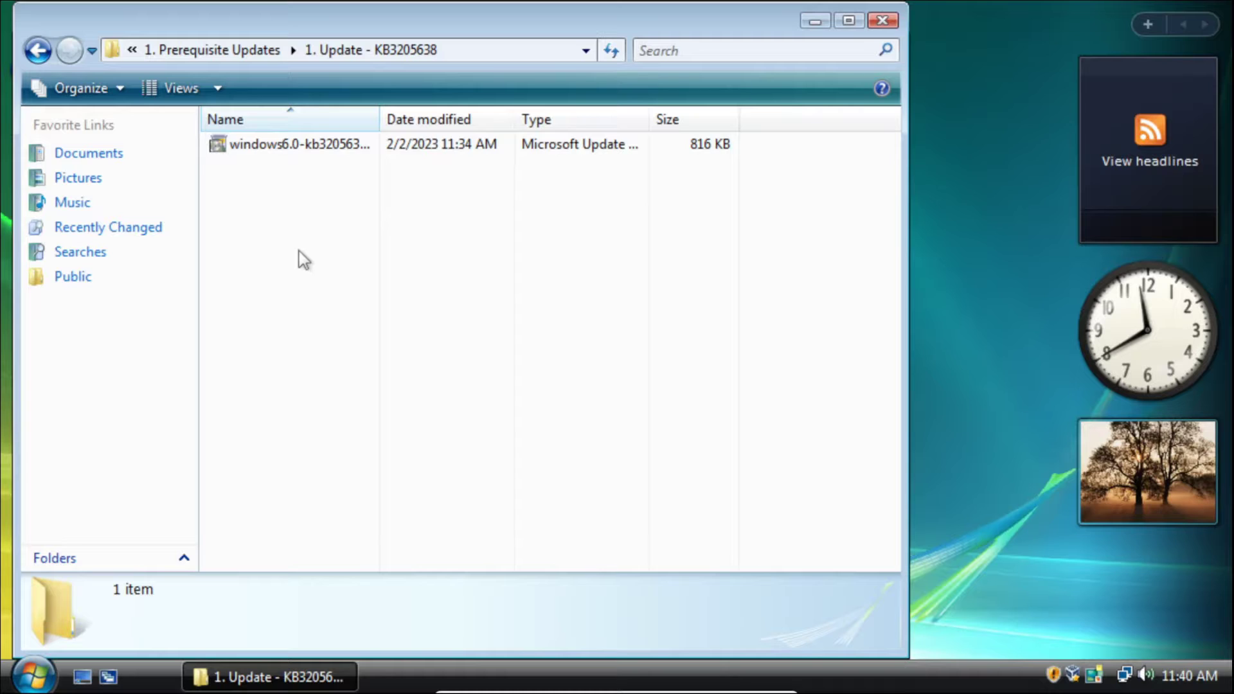
Run the KB3205638 .msu package, approve the UAC prompt and confirm the install.
double_click(298, 144)
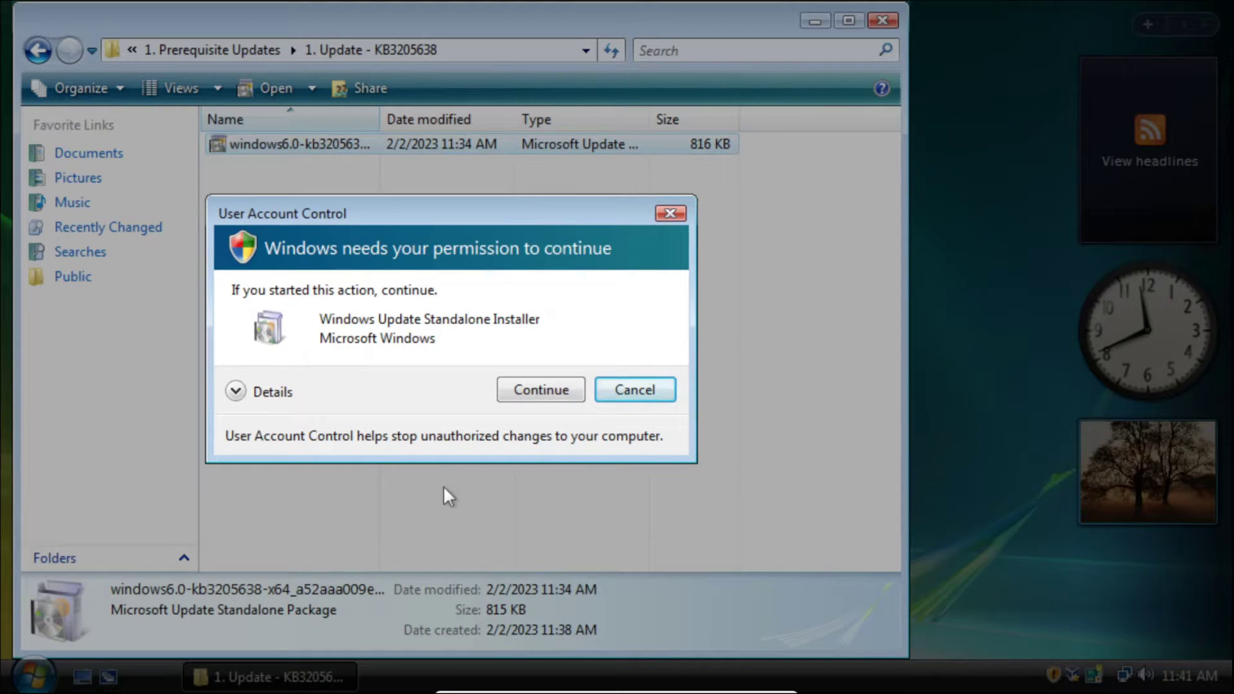
left_click(525, 389)
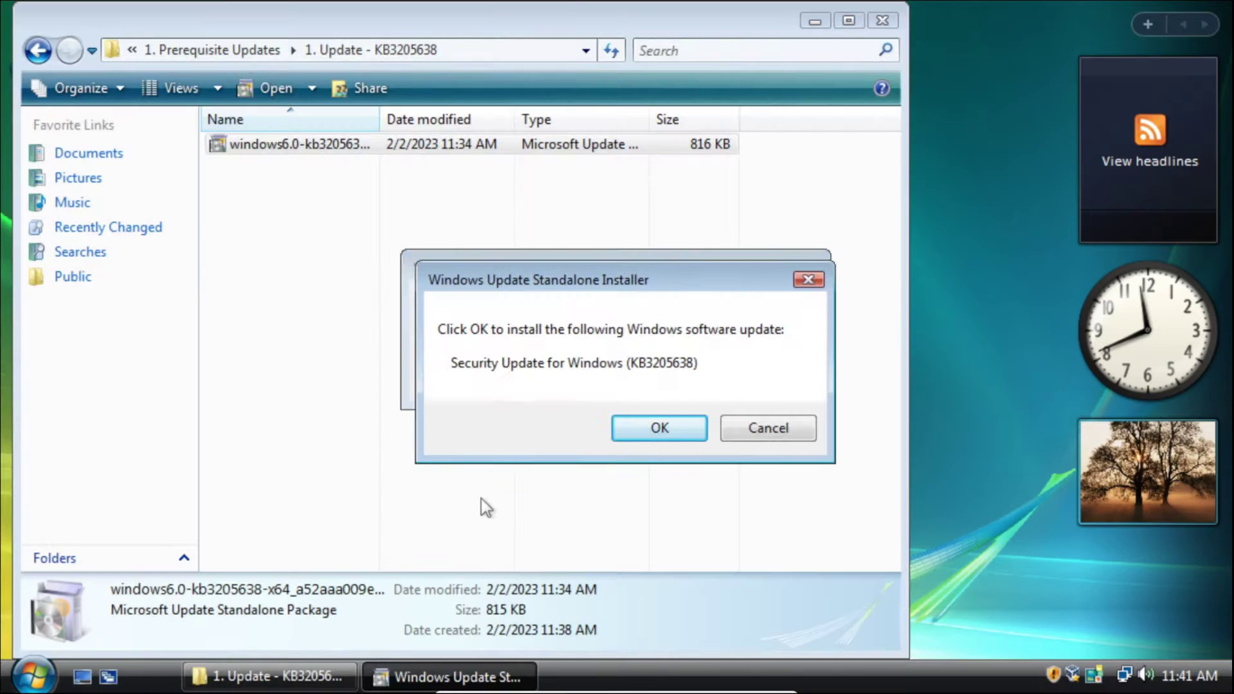
left_click(653, 429)
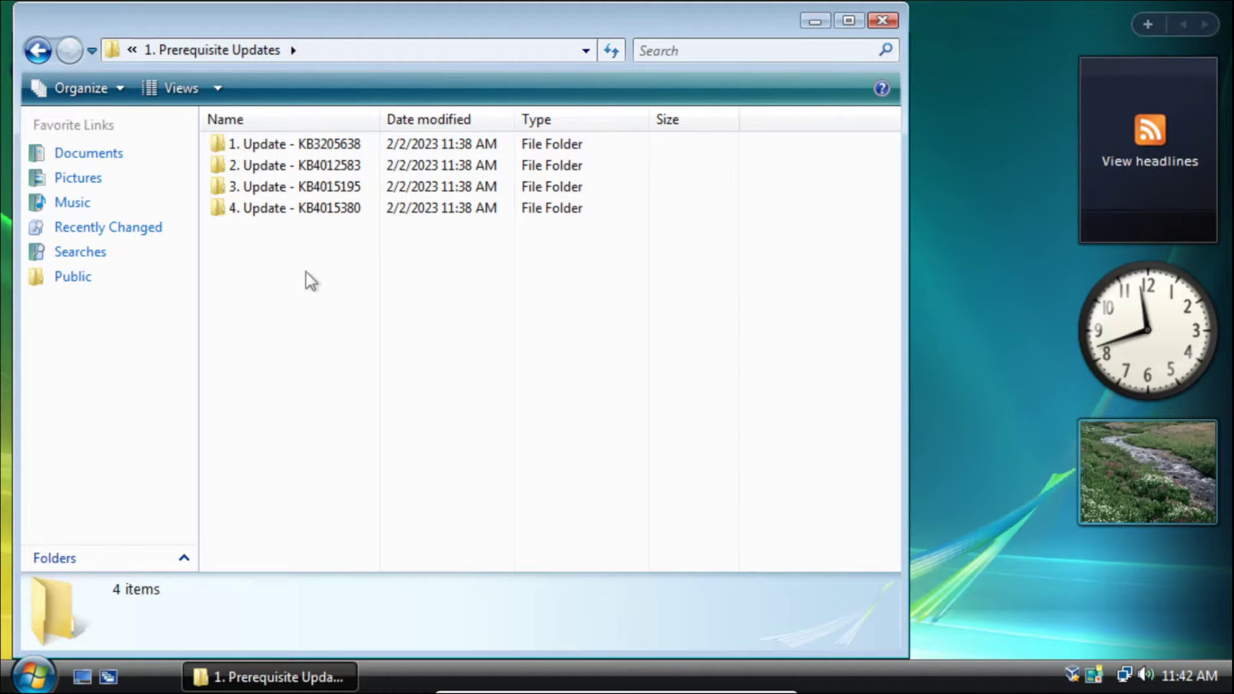
Install the KB4012583 .msu from its folder, then restart the computer.
double_click(302, 166)
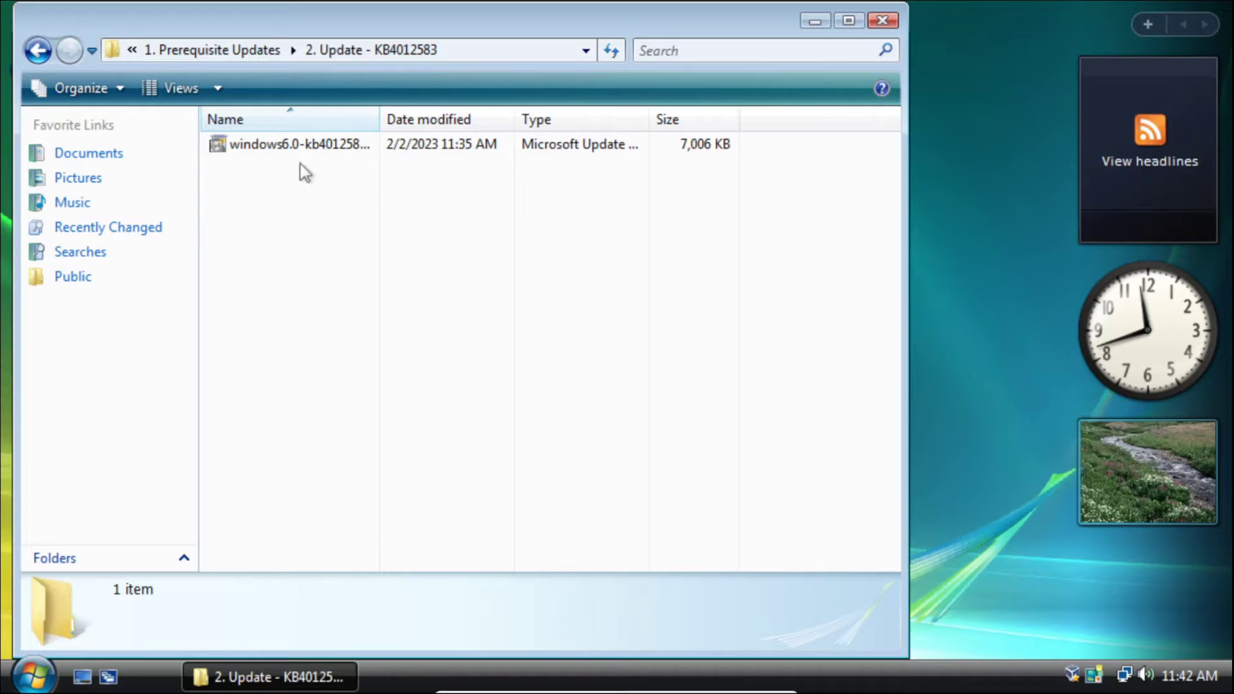
double_click(300, 145)
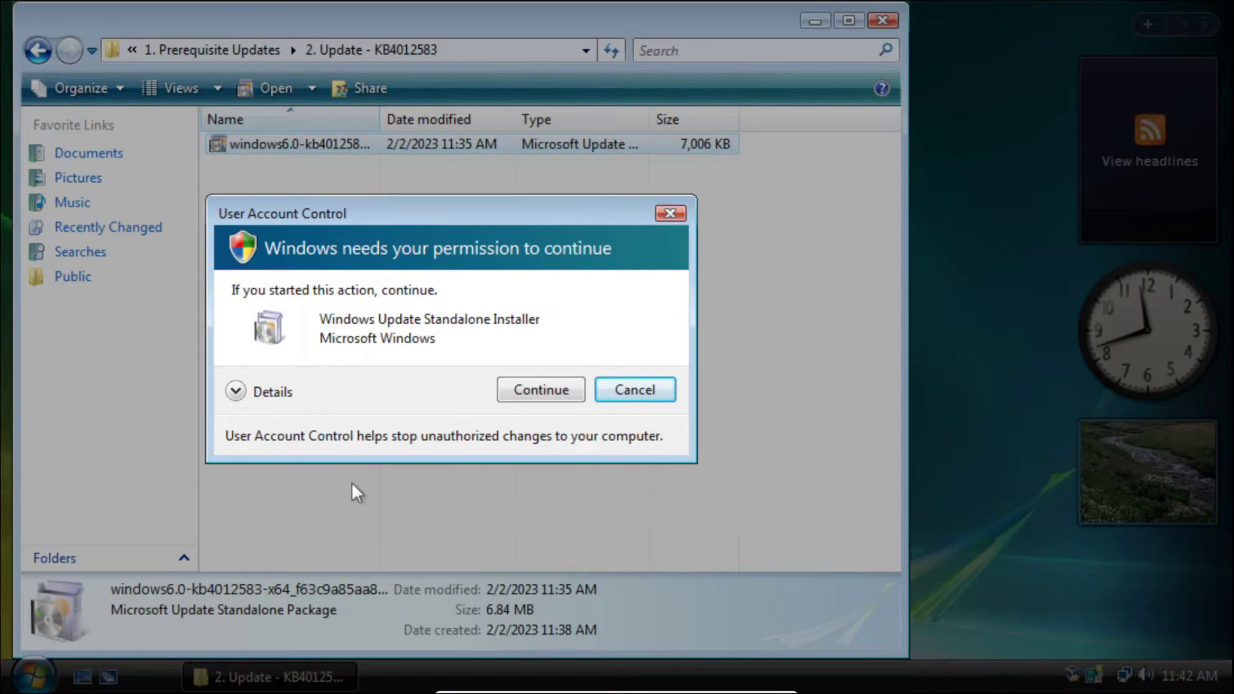
left_click(539, 390)
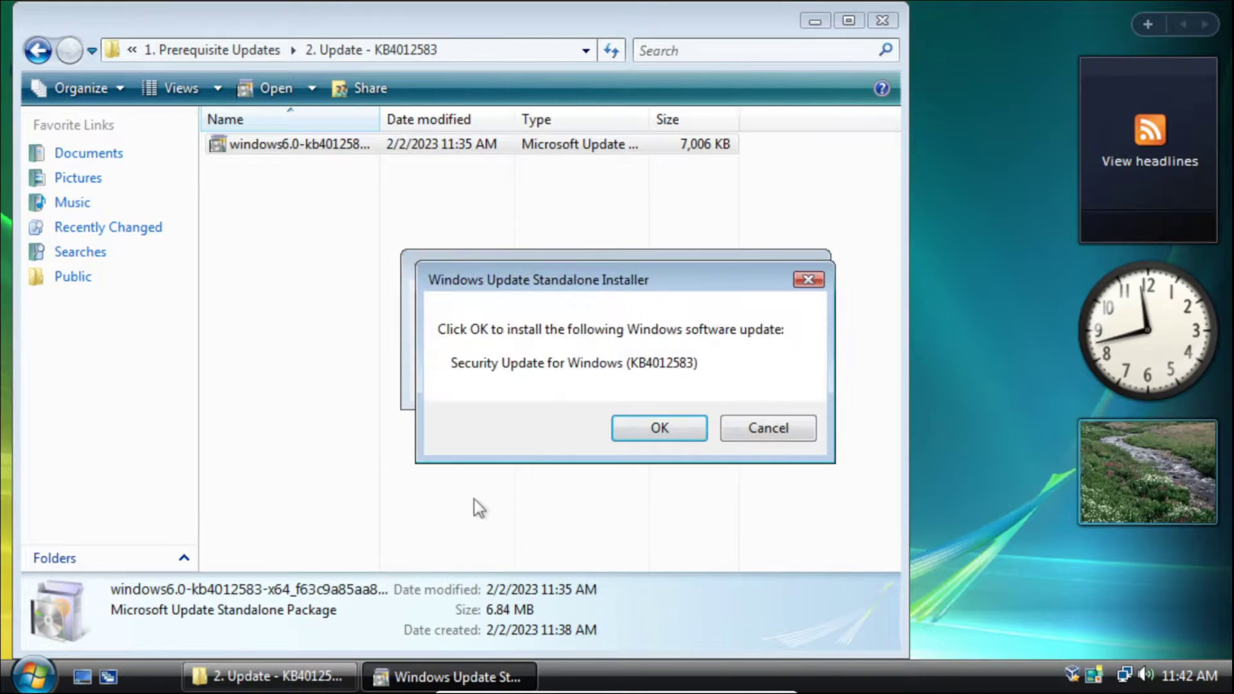
left_click(644, 426)
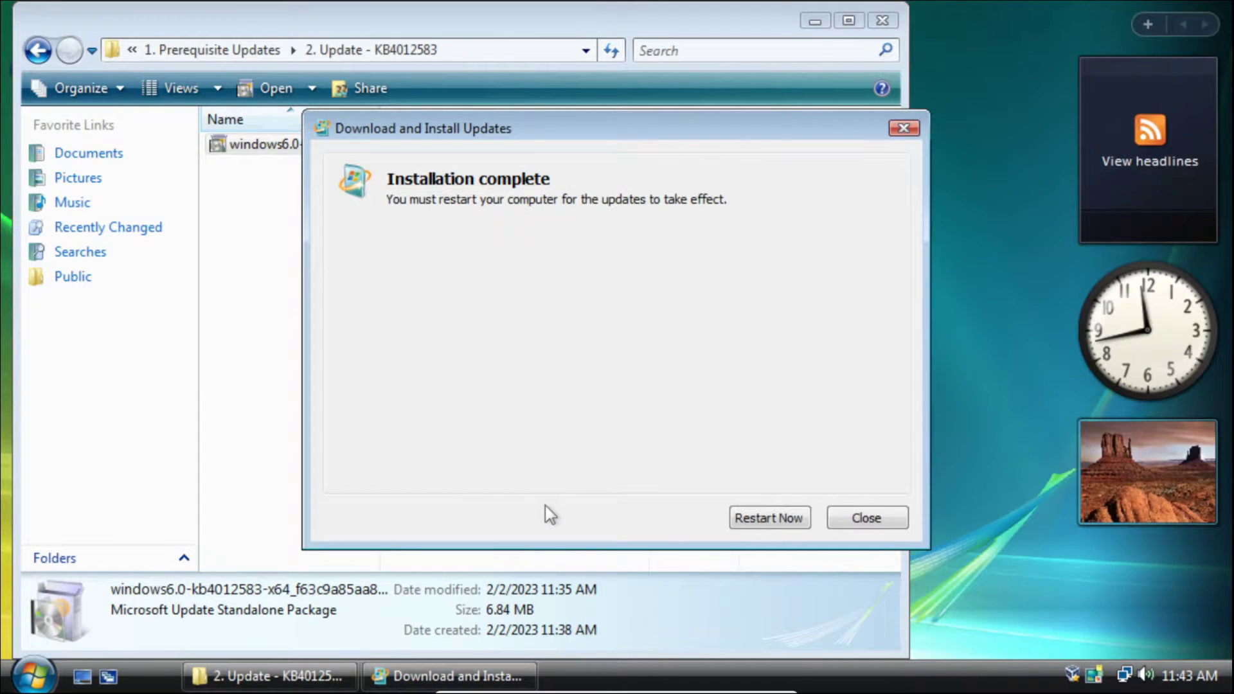
left_click(771, 522)
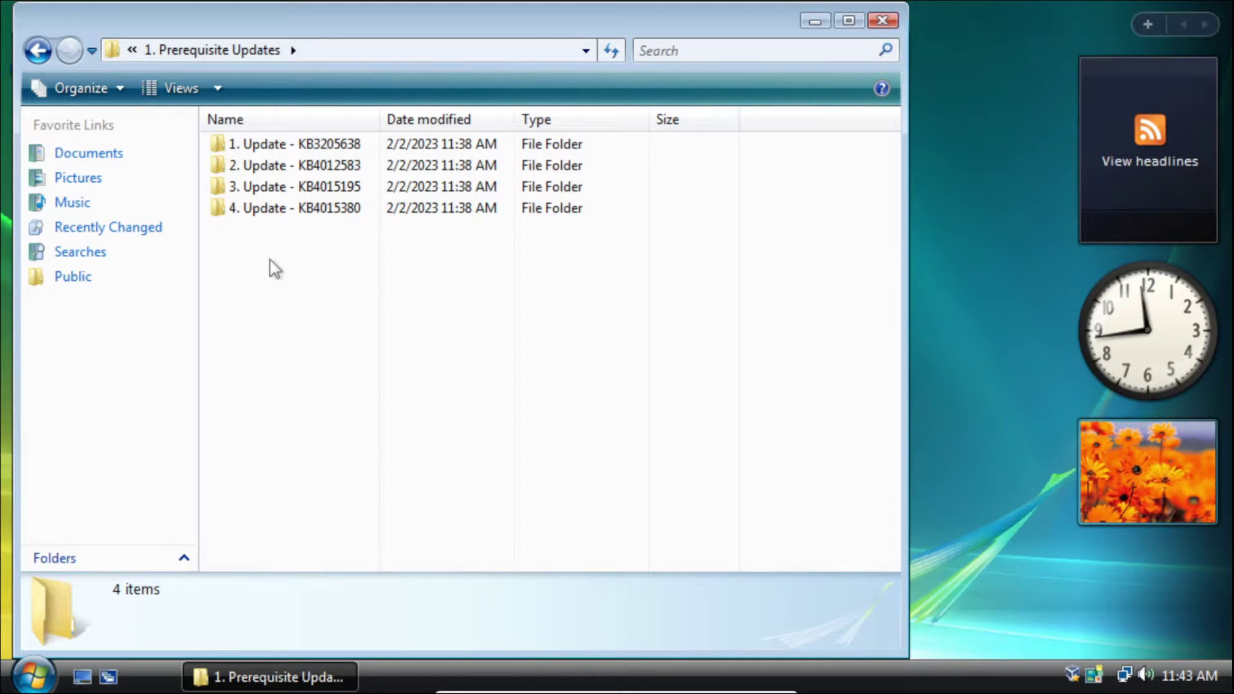
Install the KB4015195 .msu, close the completion dialog and return to Prerequisite Updates.
double_click(299, 188)
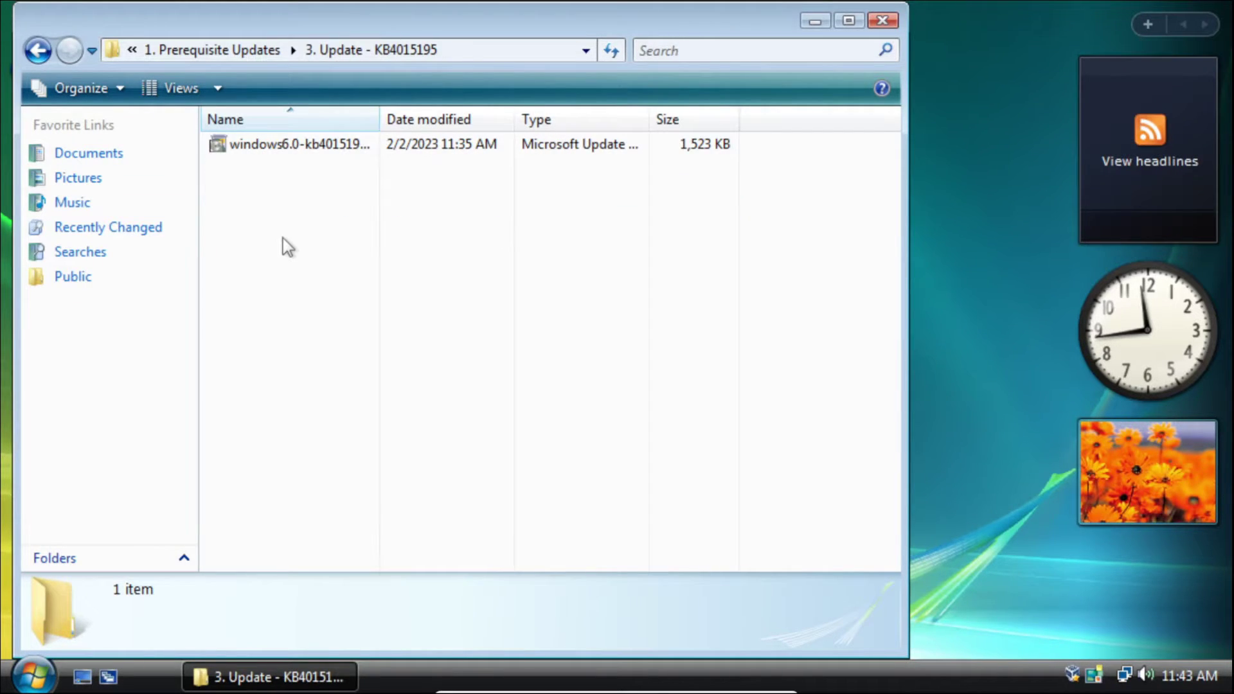
double_click(300, 158)
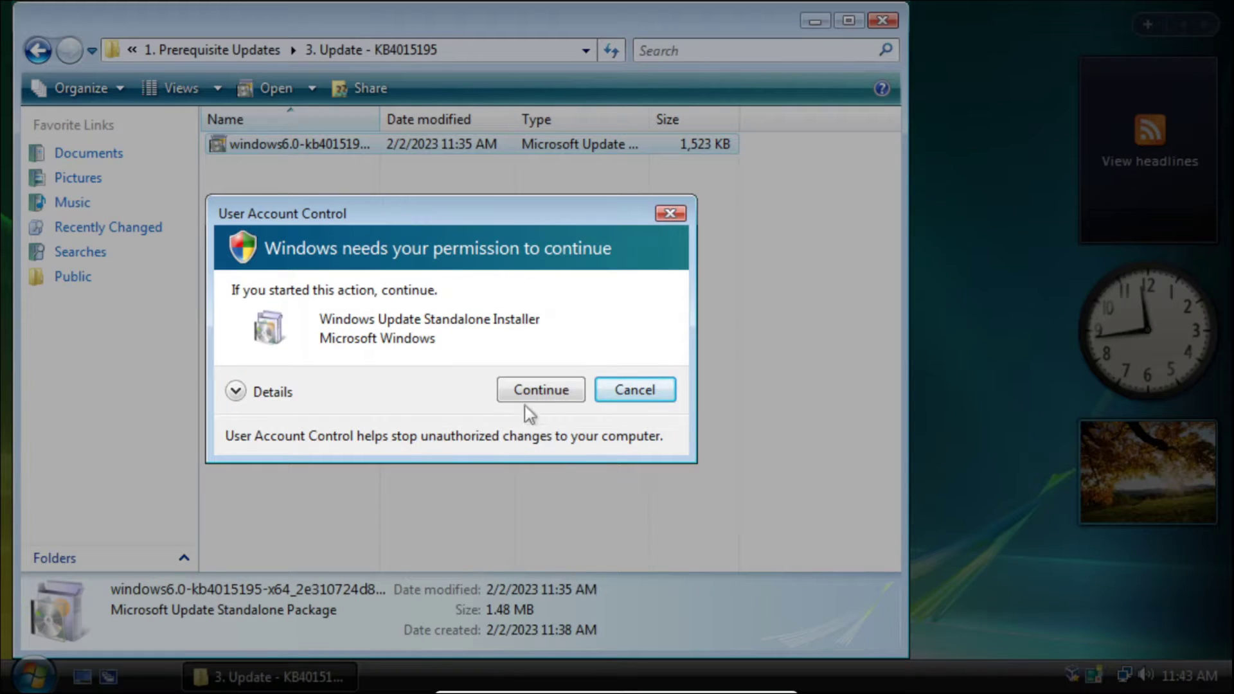
left_click(526, 399)
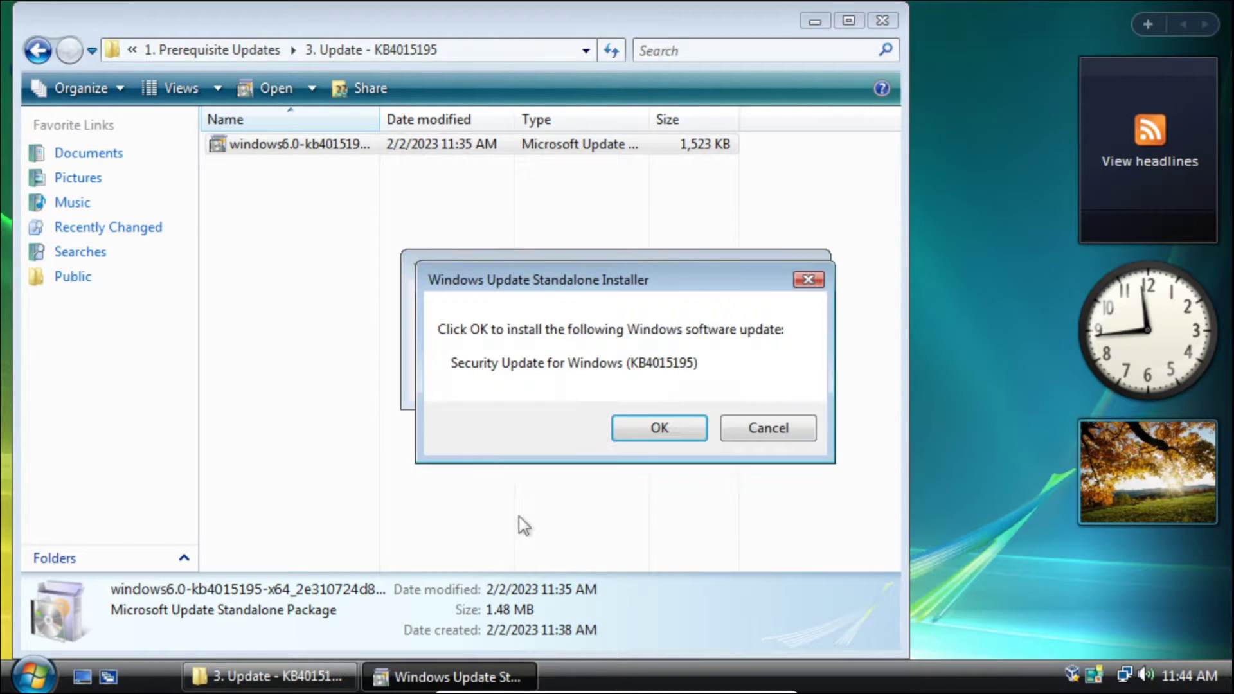
left_click(660, 431)
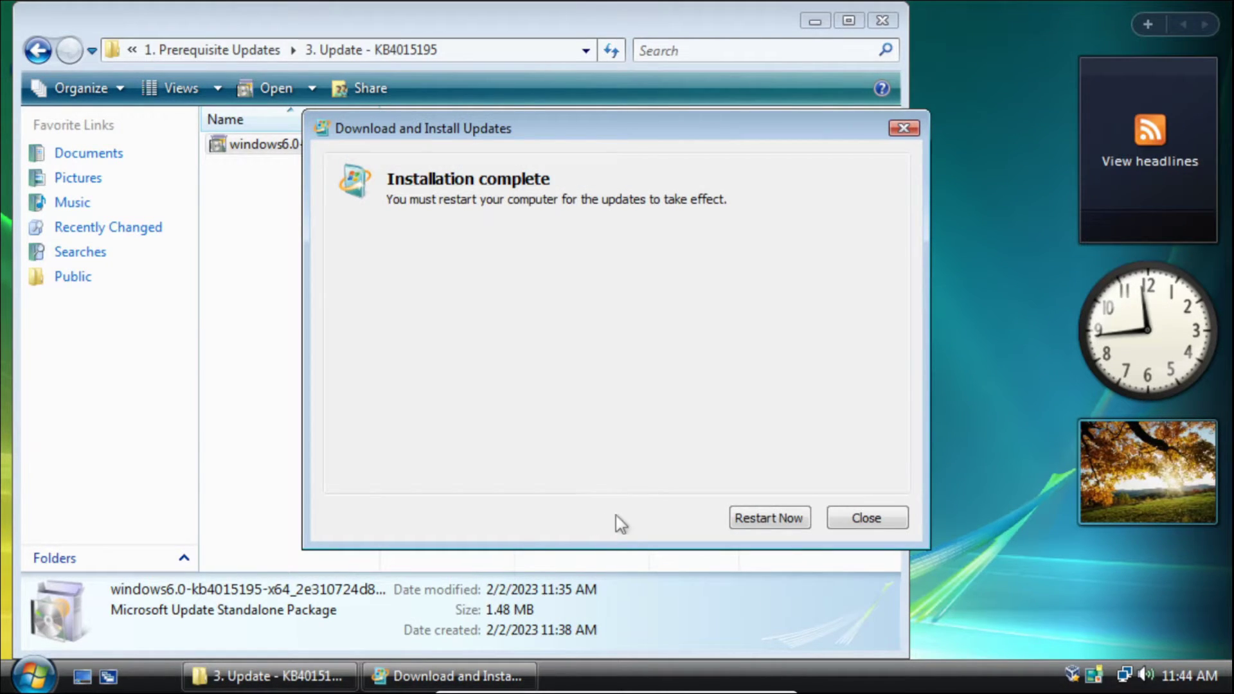
left_click(752, 519)
key("BackSpace")
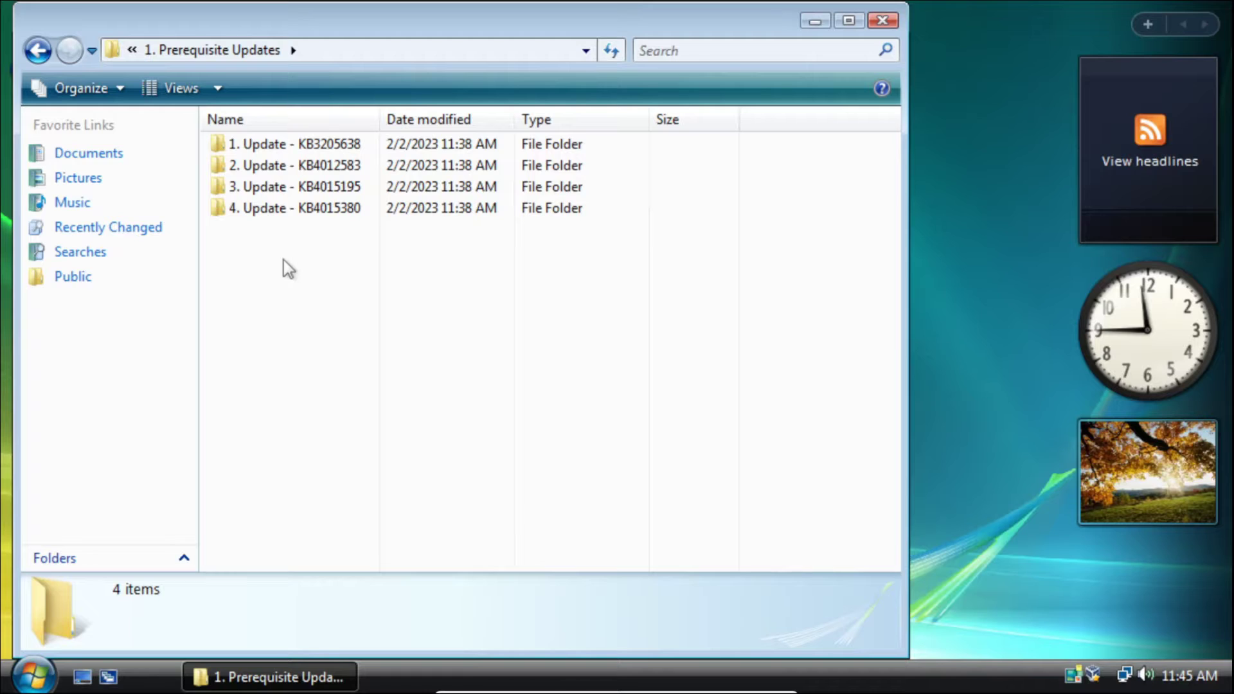
Install the KB4015380 .msu with restart, then open the 2. Windows Update Agent folder.
double_click(275, 210)
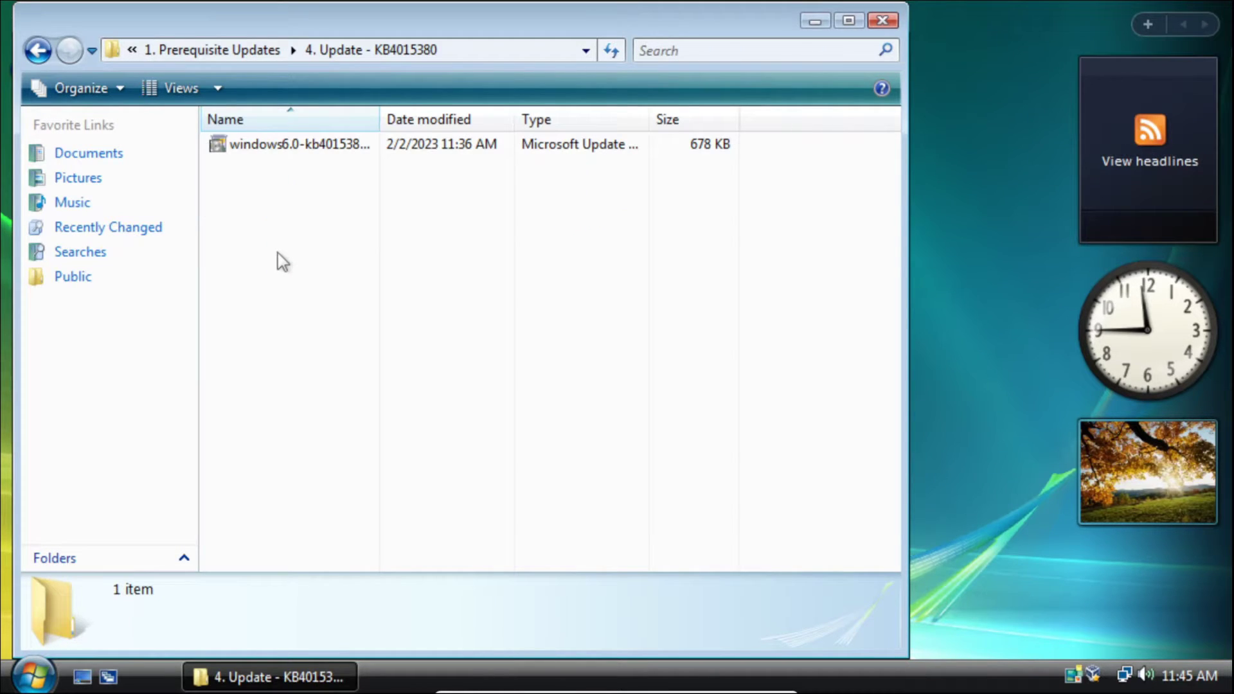
double_click(276, 149)
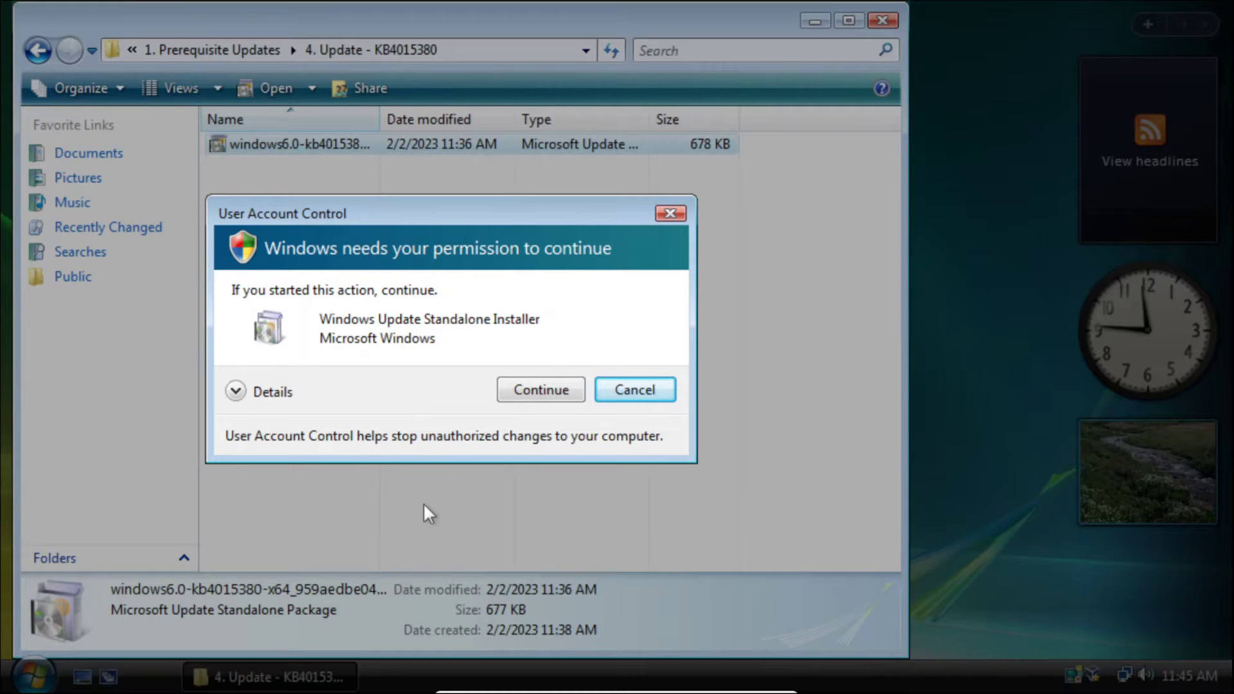
left_click(541, 390)
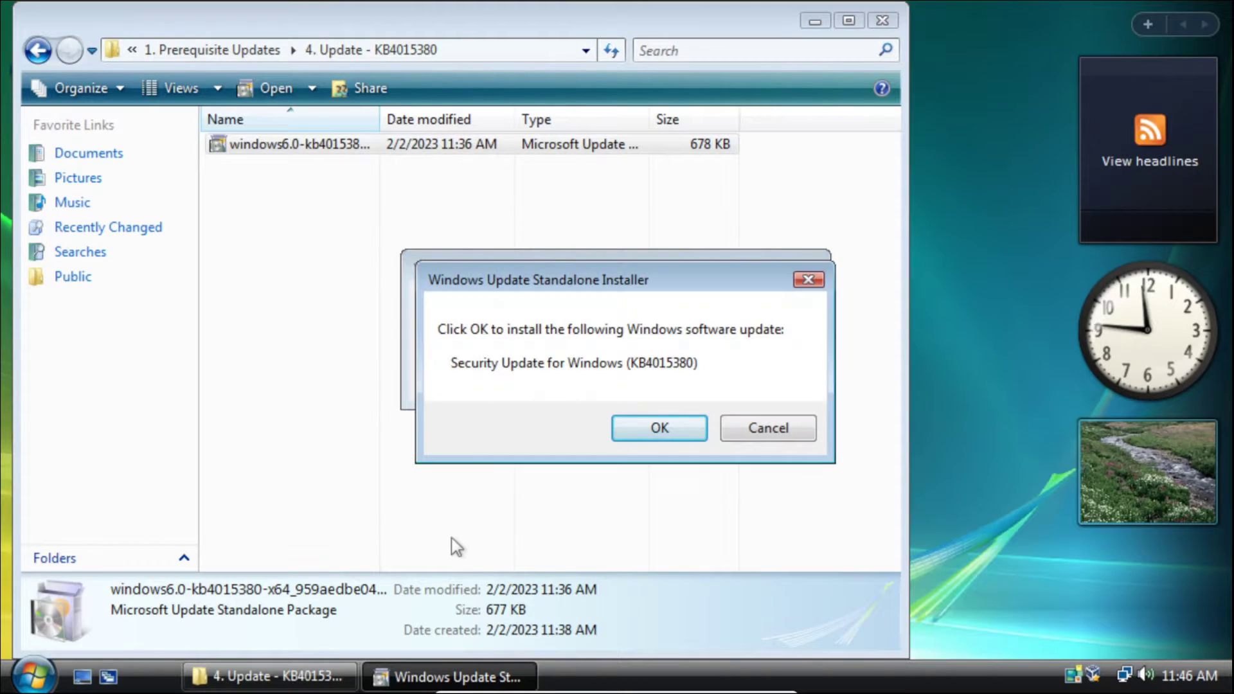
left_click(659, 428)
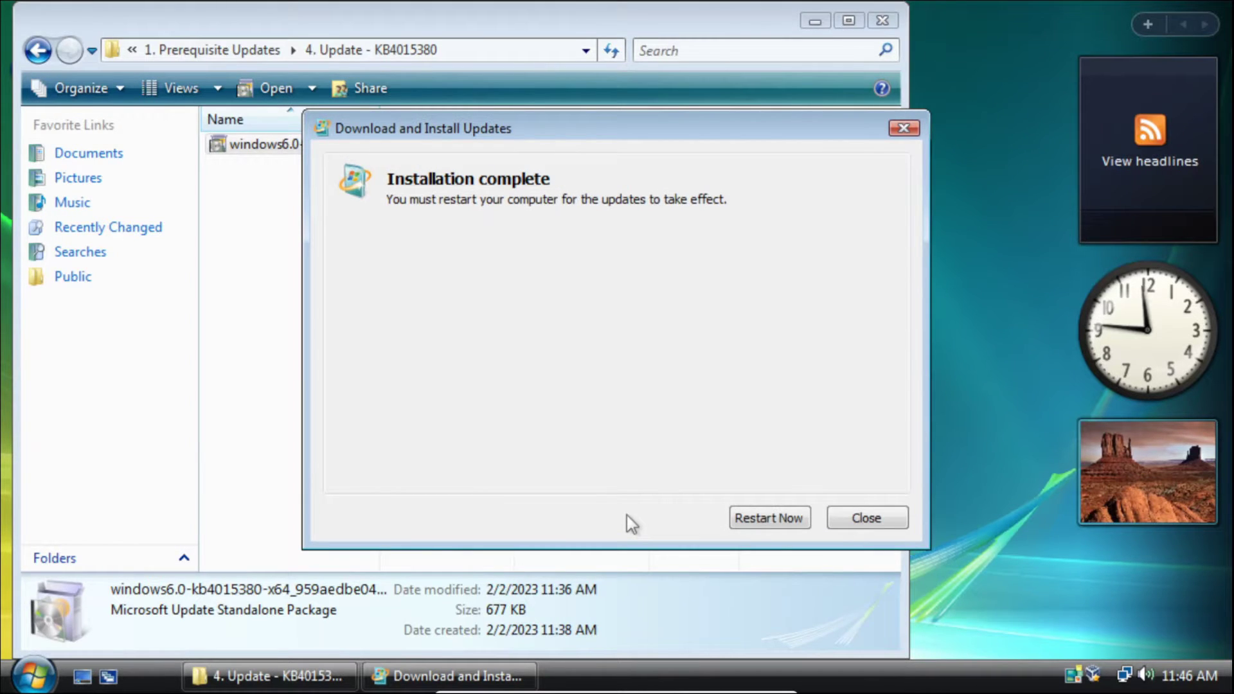
left_click(769, 518)
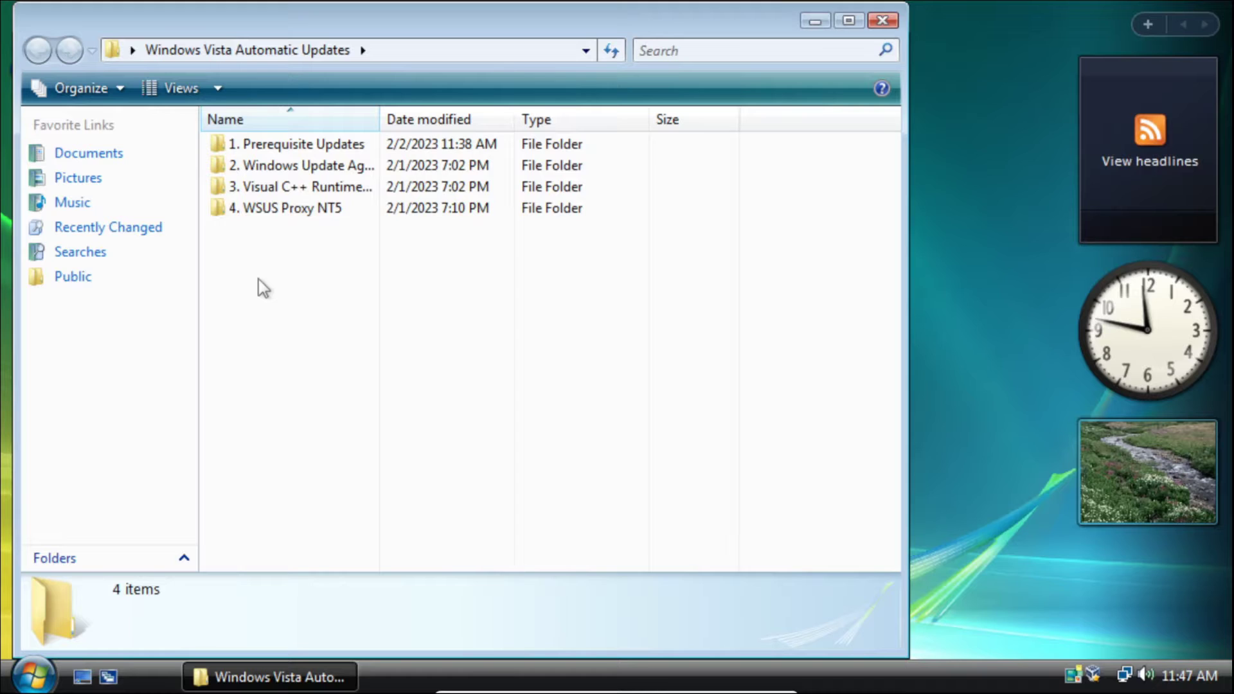
double_click(294, 167)
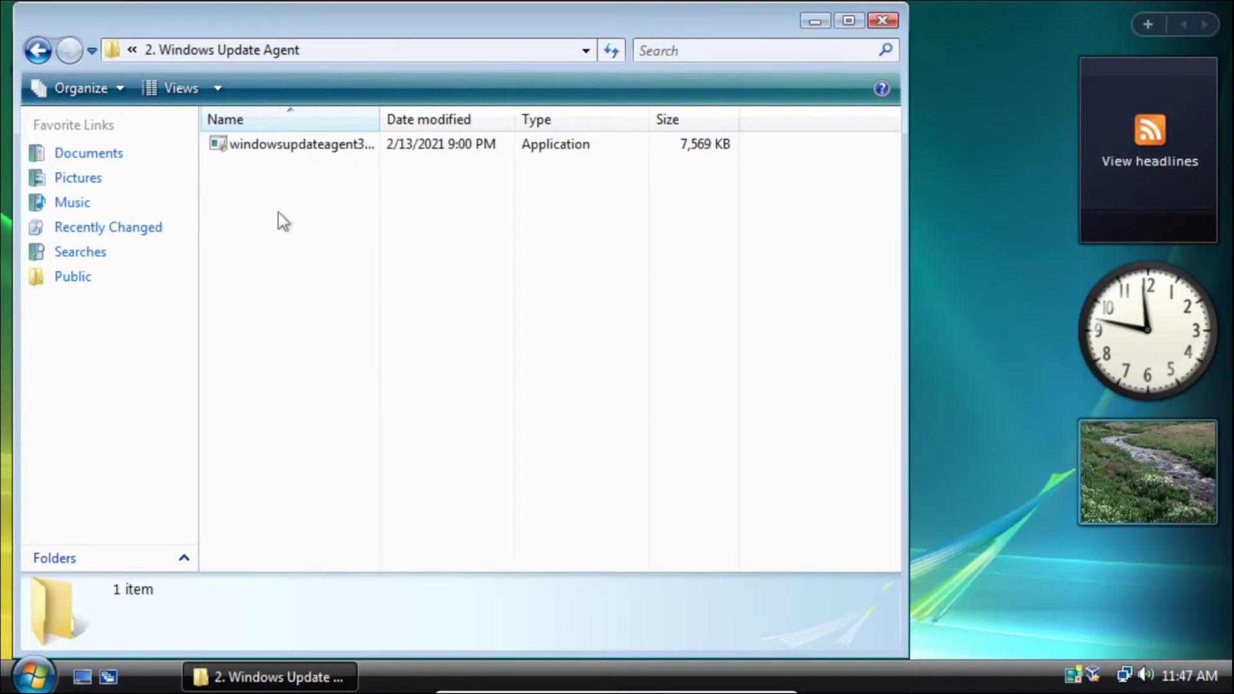
Install Windows Update Agent 3.0 (windowsupdateagent30-x64), accepting the license terms.
double_click(290, 144)
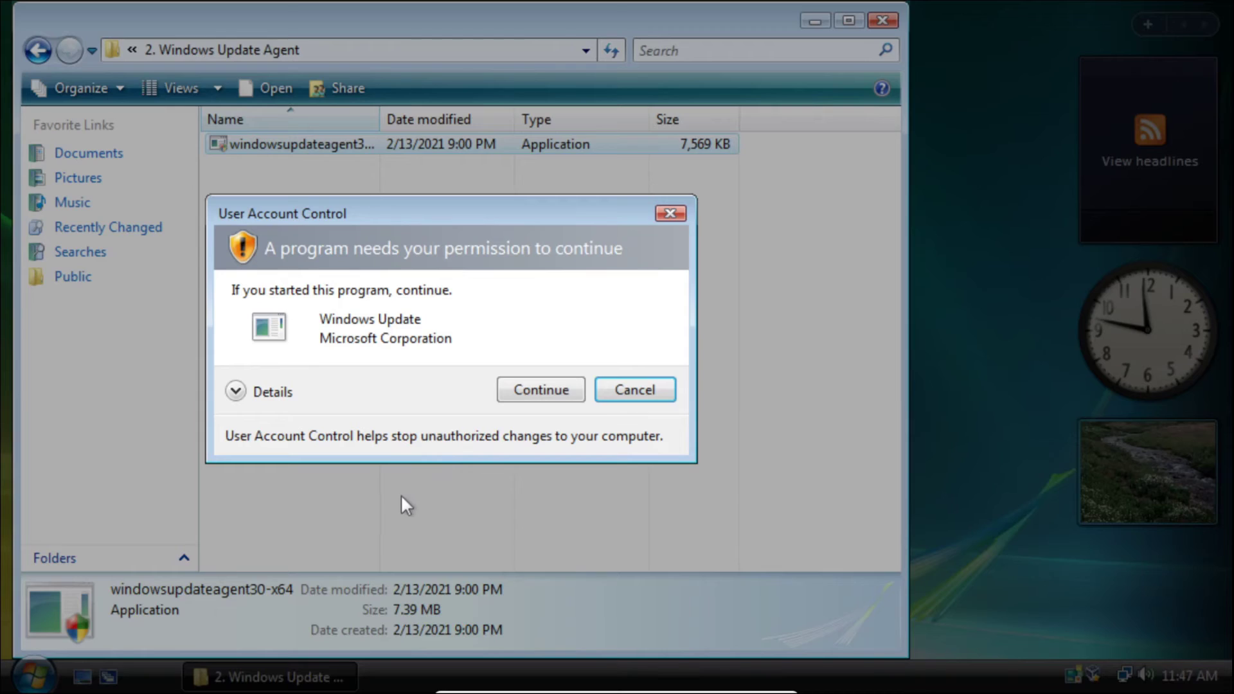
left_click(539, 391)
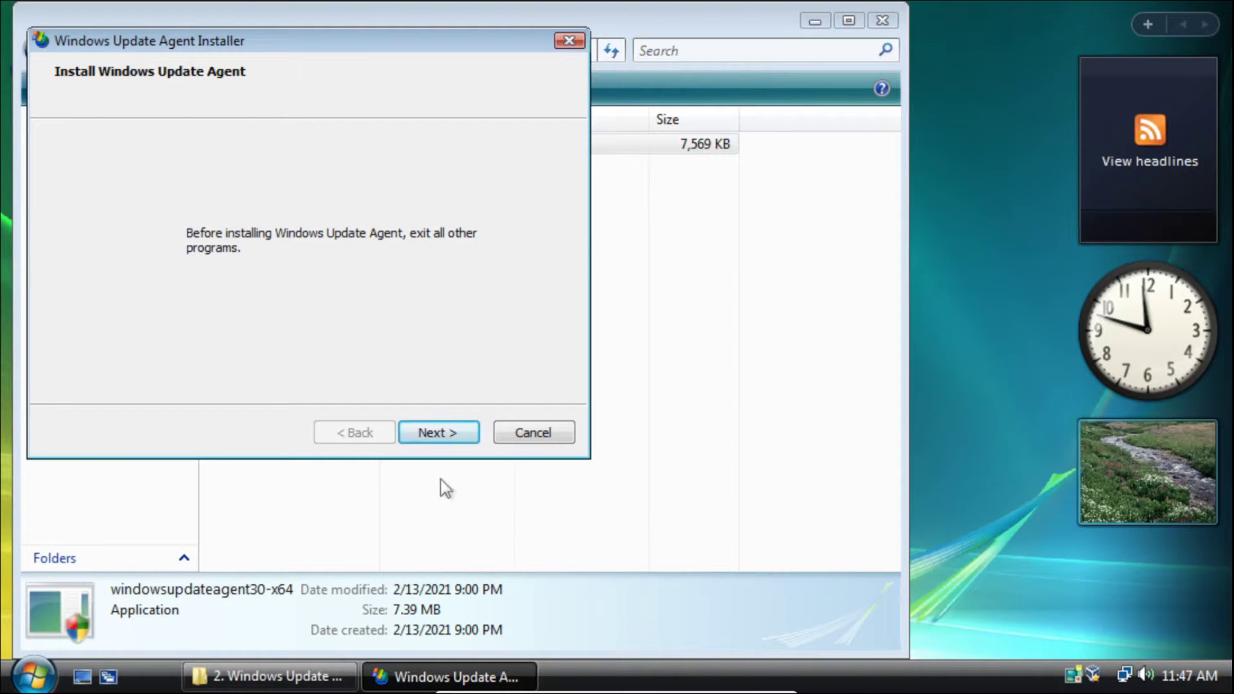
left_click(443, 433)
left_click(351, 364)
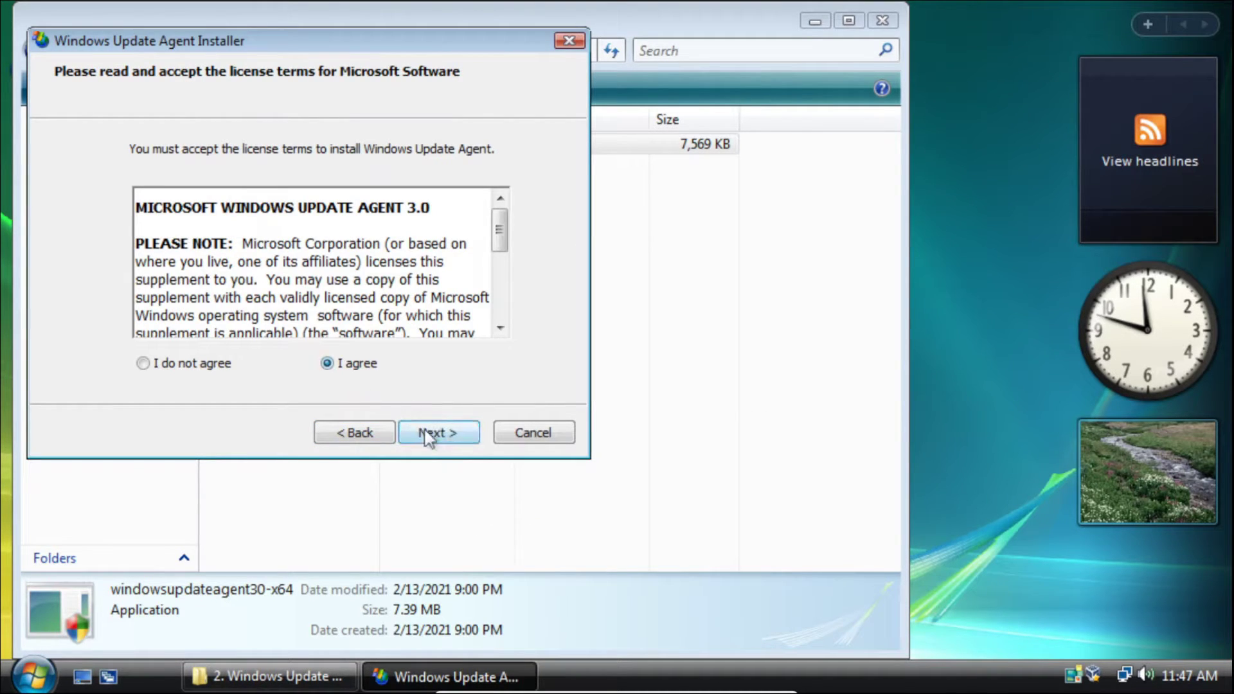
left_click(426, 432)
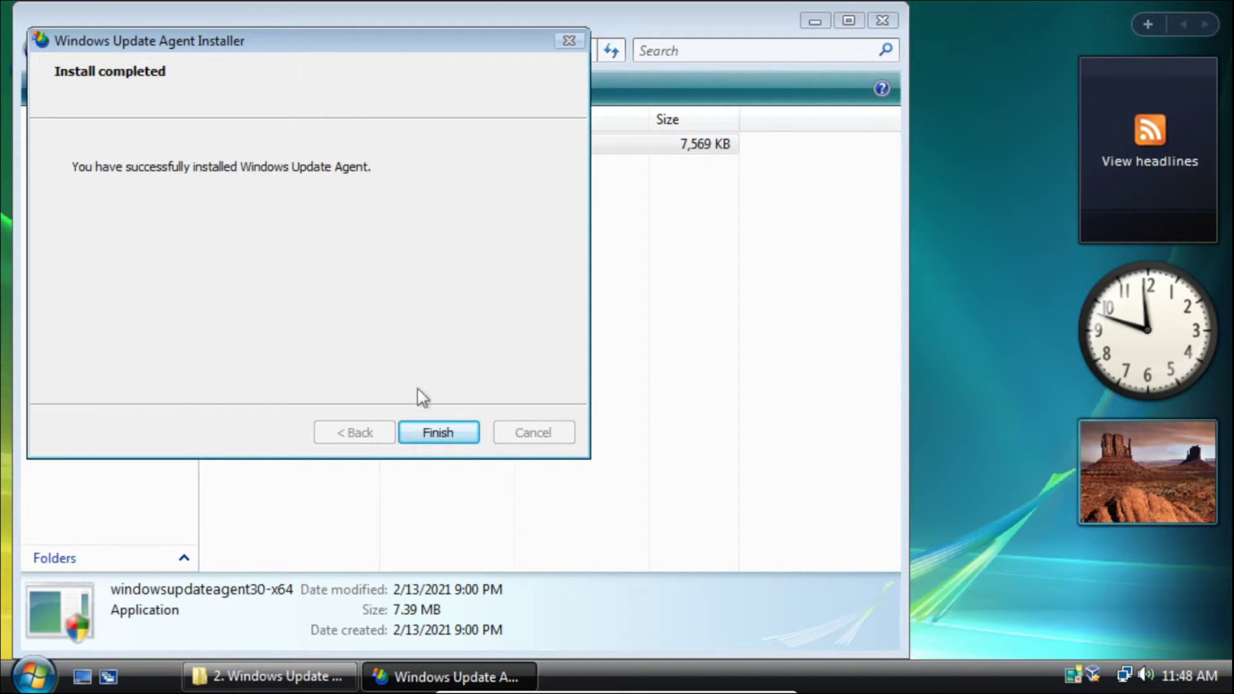
left_click(436, 429)
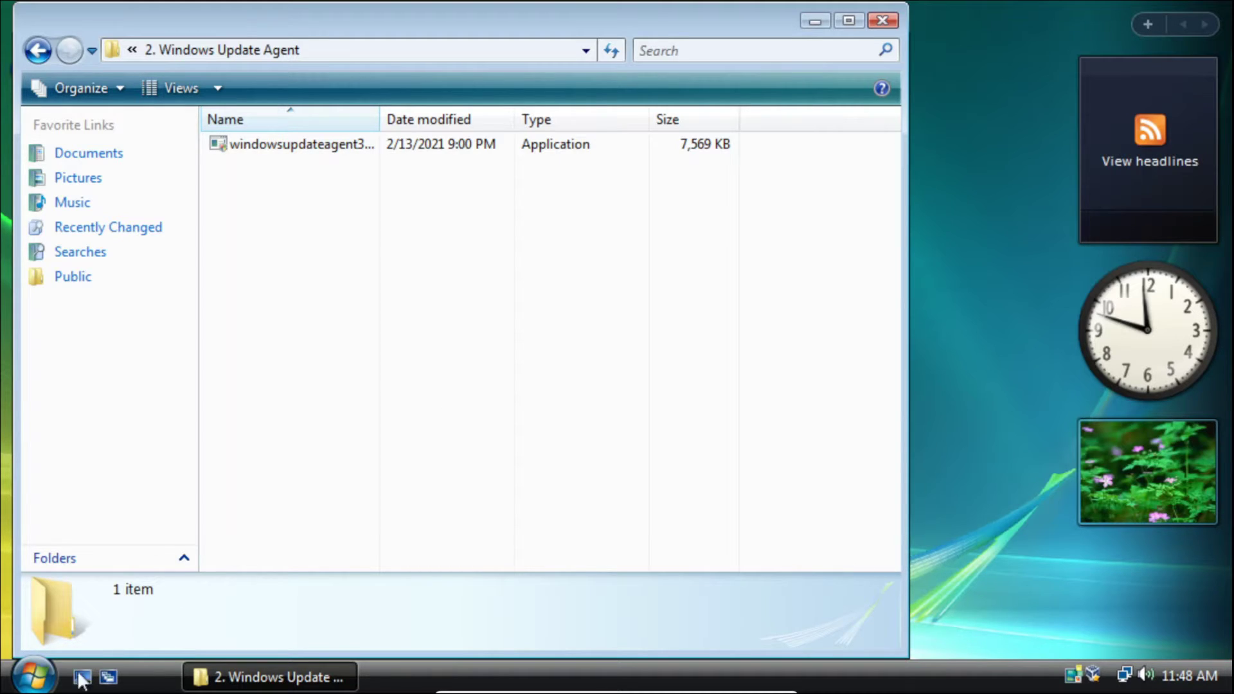
Restart the computer from the Start menu.
left_click(35, 682)
left_click(429, 638)
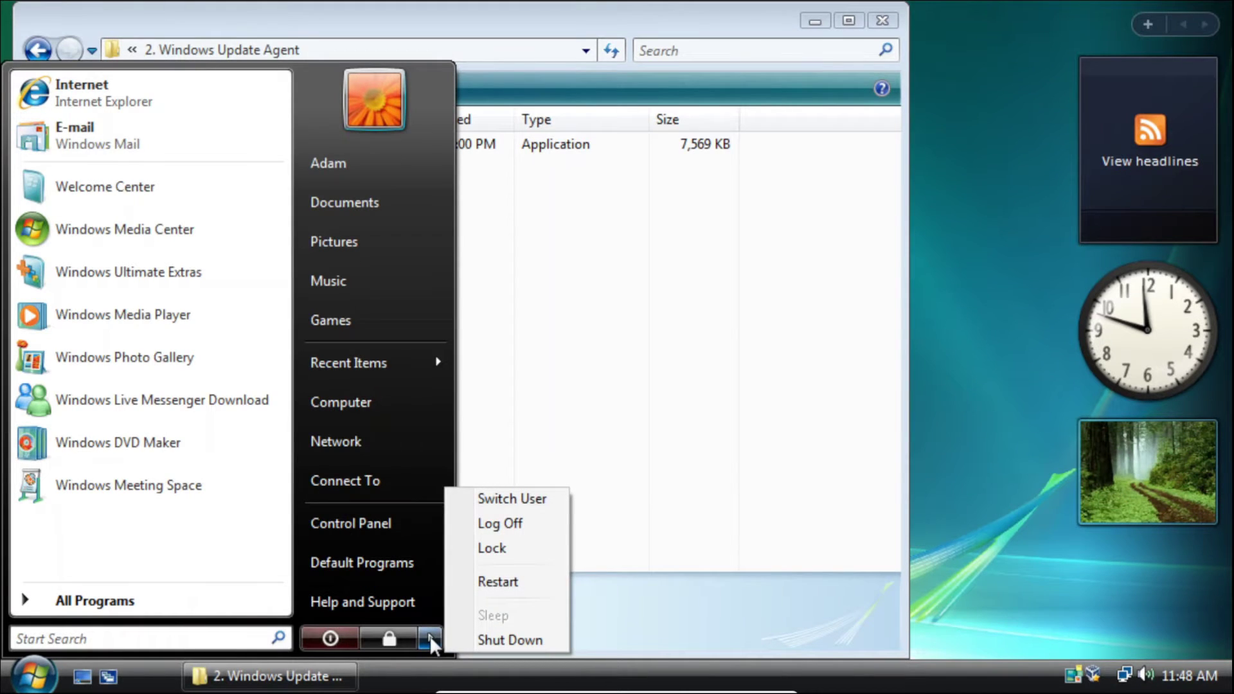
left_click(498, 581)
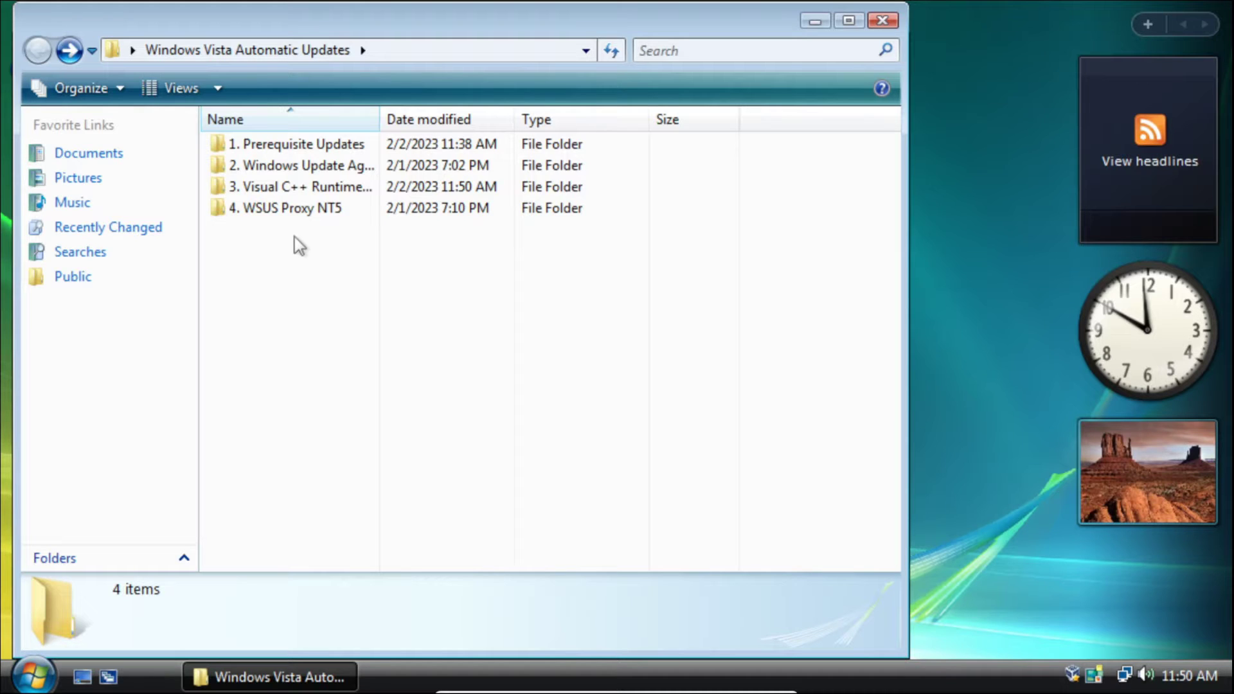
Run install_all from '3. Visual C++ Runtimes' as administrator to install all runtimes.
double_click(301, 187)
right_click(293, 140)
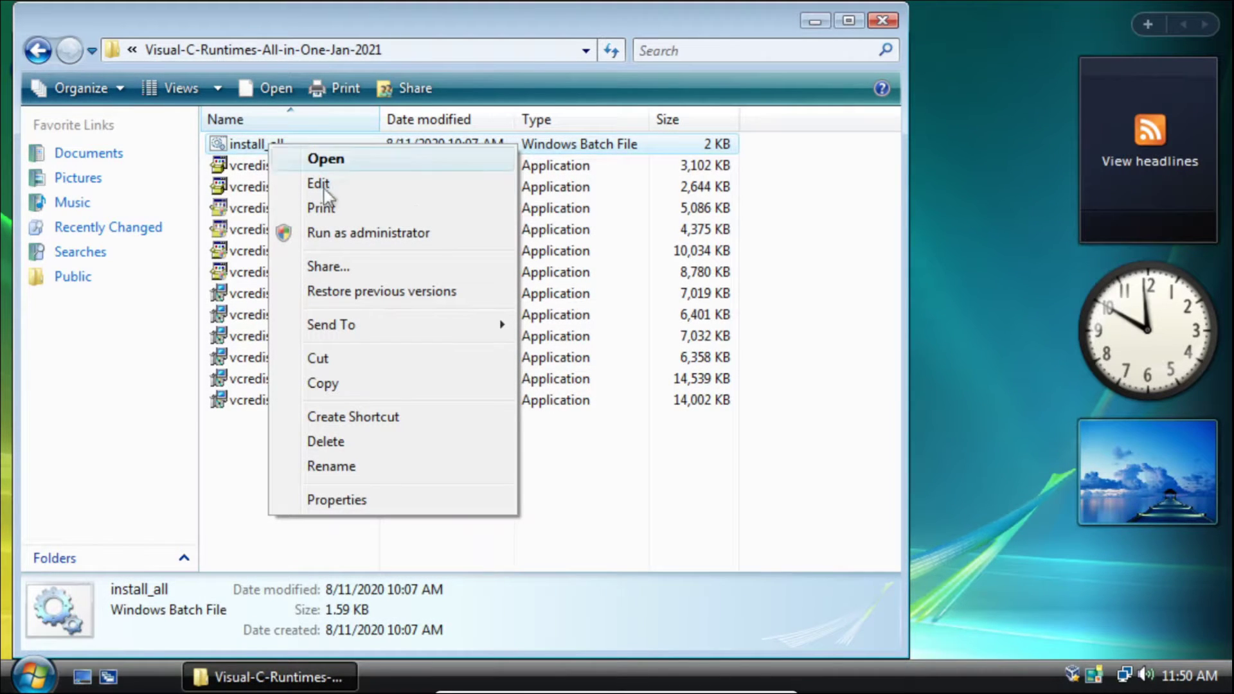
left_click(347, 232)
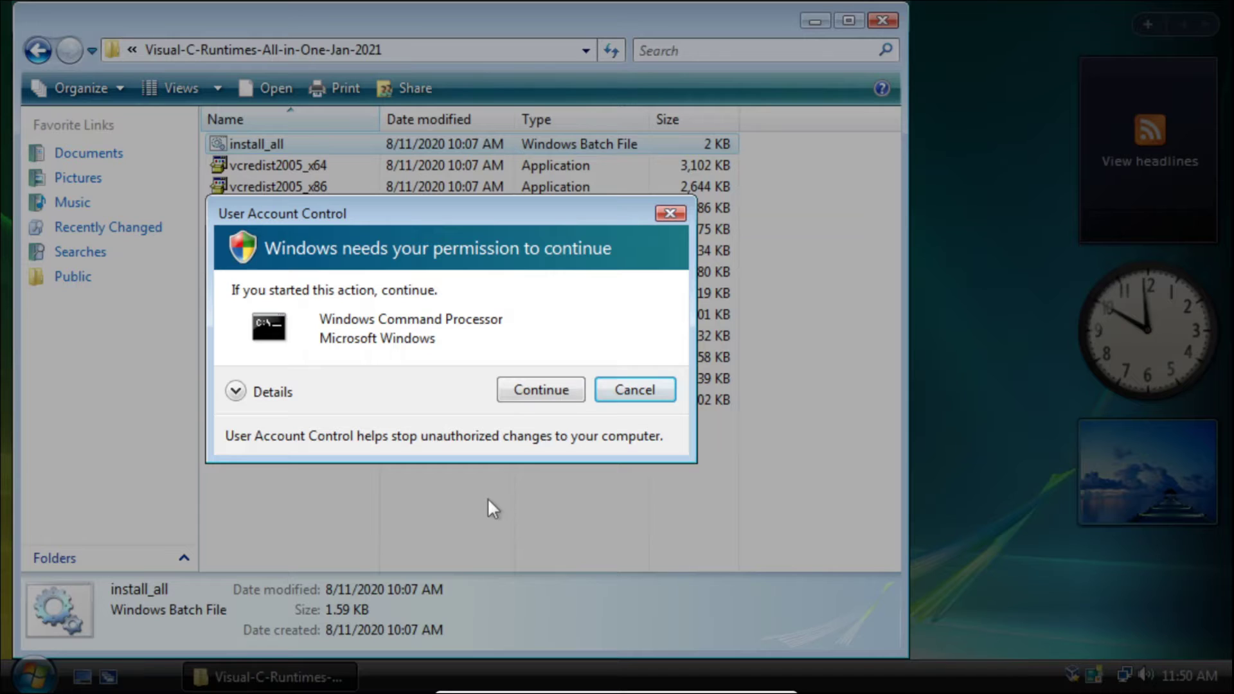
left_click(537, 393)
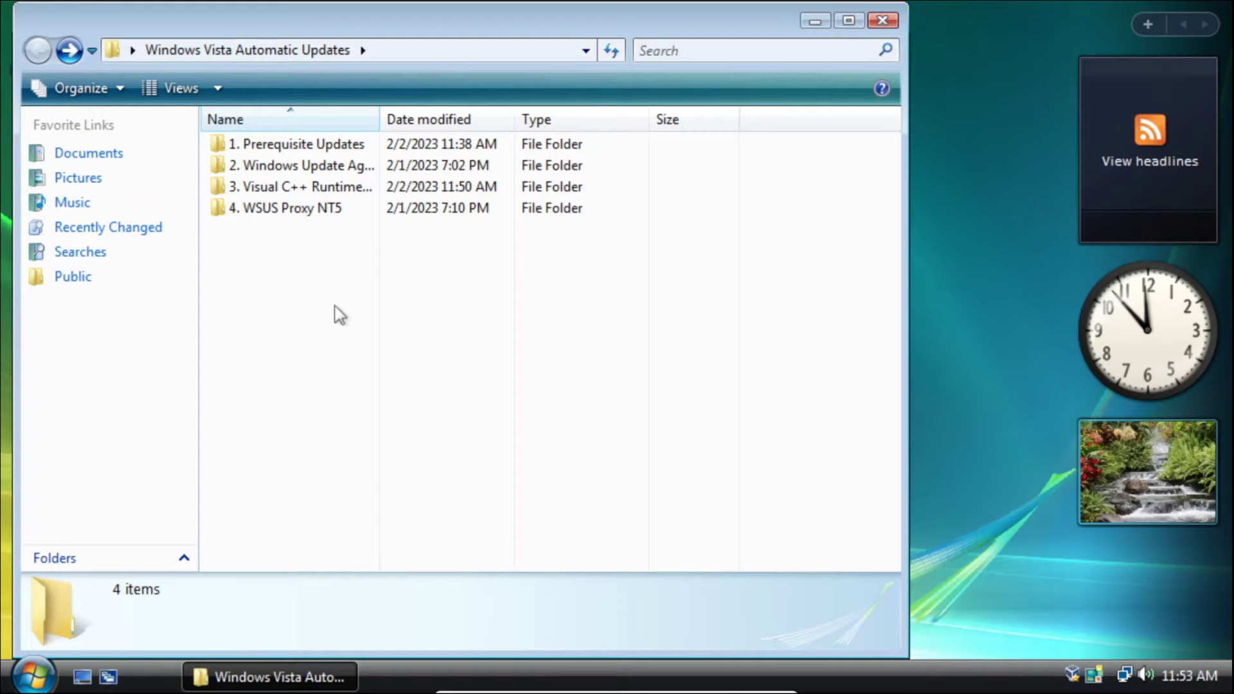
Run Add_wsus from 4. WSUS Proxy NT5 > WSUS_Proxy_NT5 as administrator, then close its window.
double_click(298, 219)
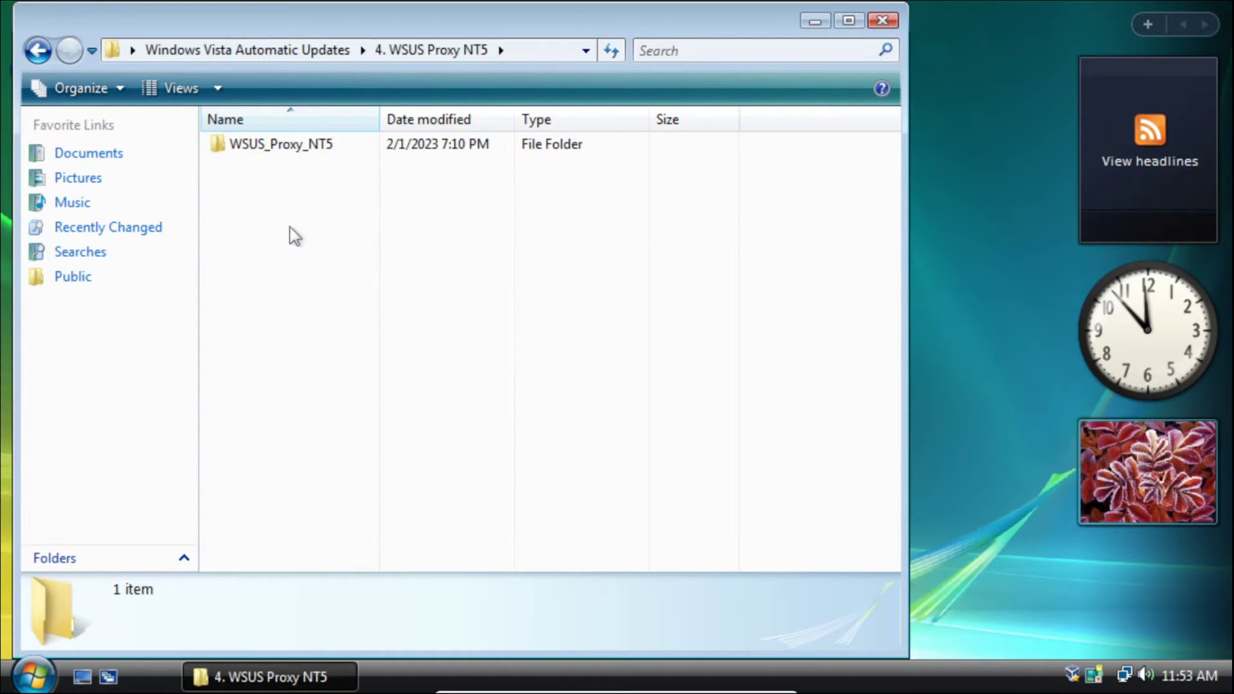
double_click(295, 156)
key("a")
key("shift+F10")
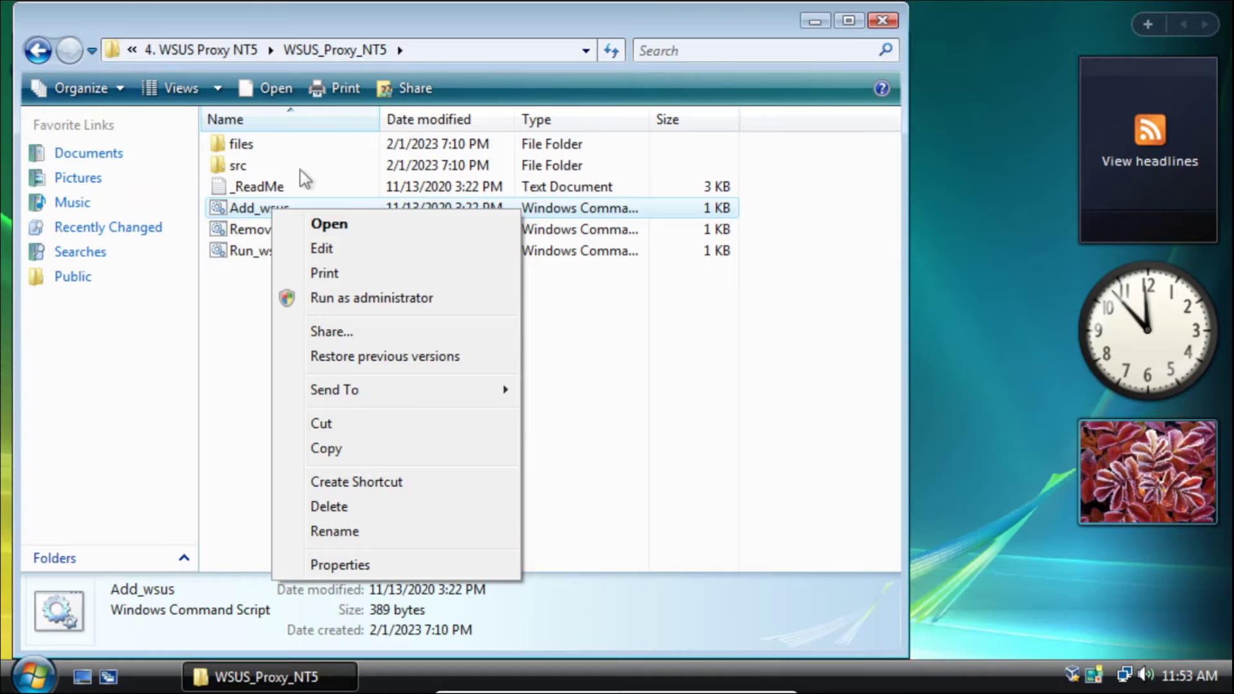
left_click(366, 299)
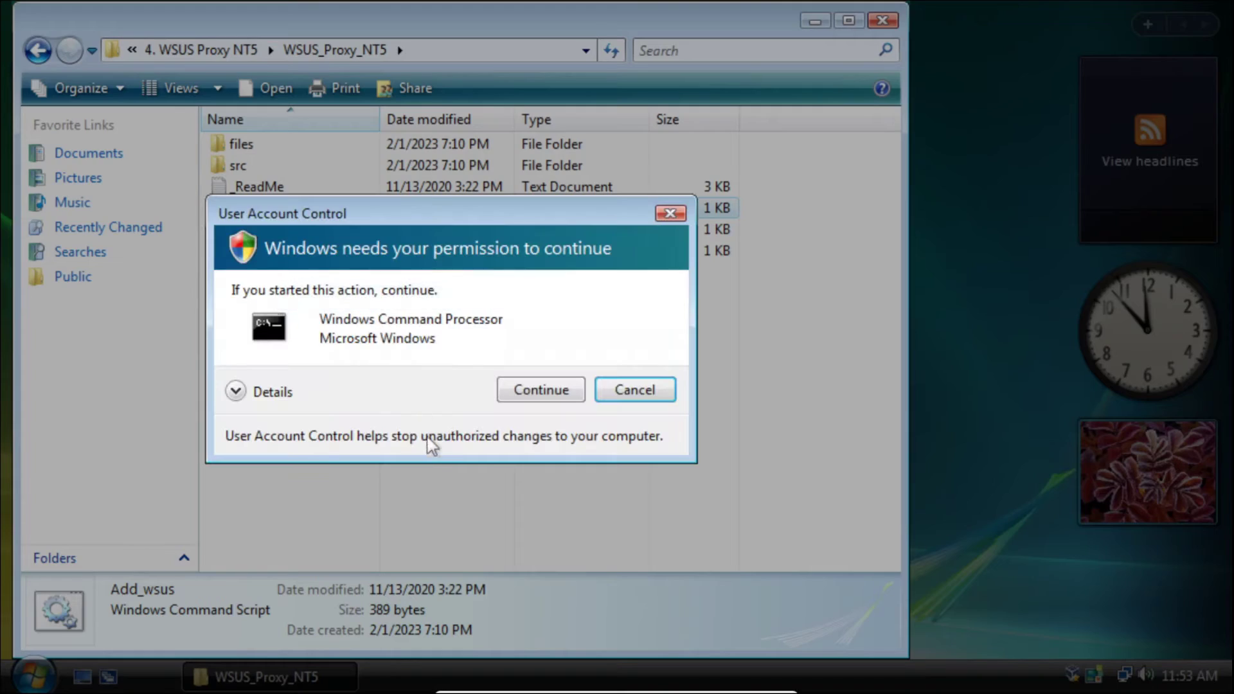
left_click(541, 390)
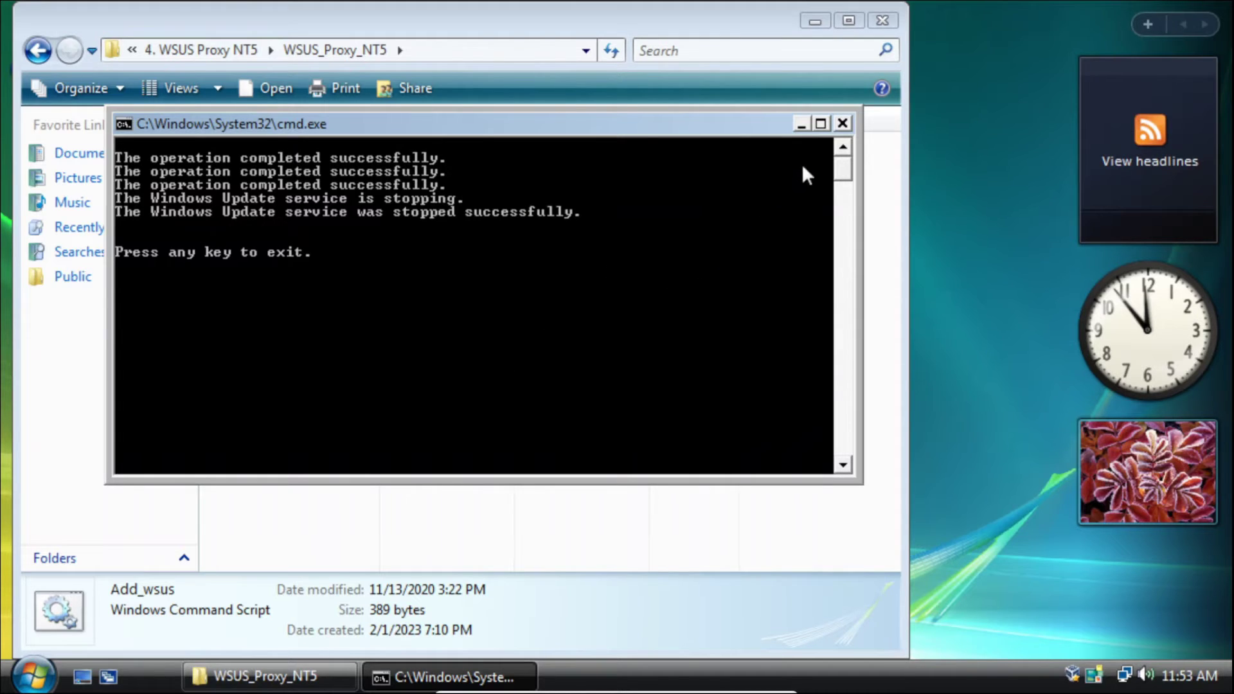
left_click(842, 123)
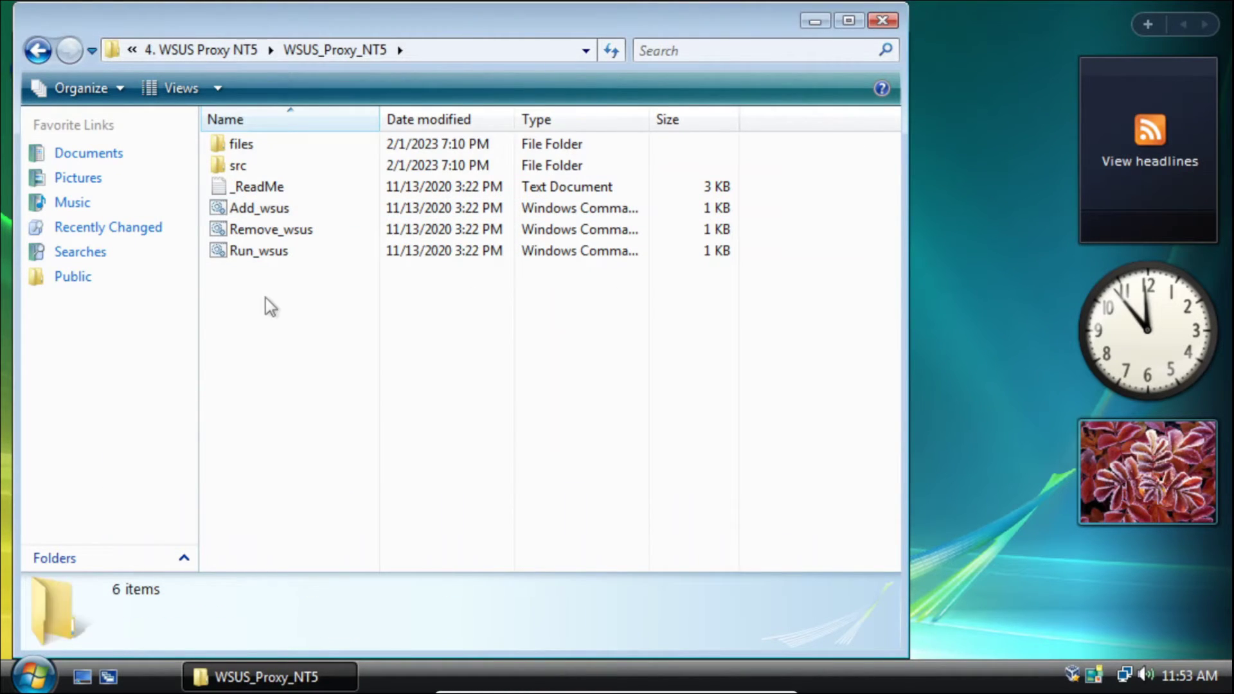
Run Run_wsus as administrator and unblock PHP in the firewall alert.
right_click(259, 250)
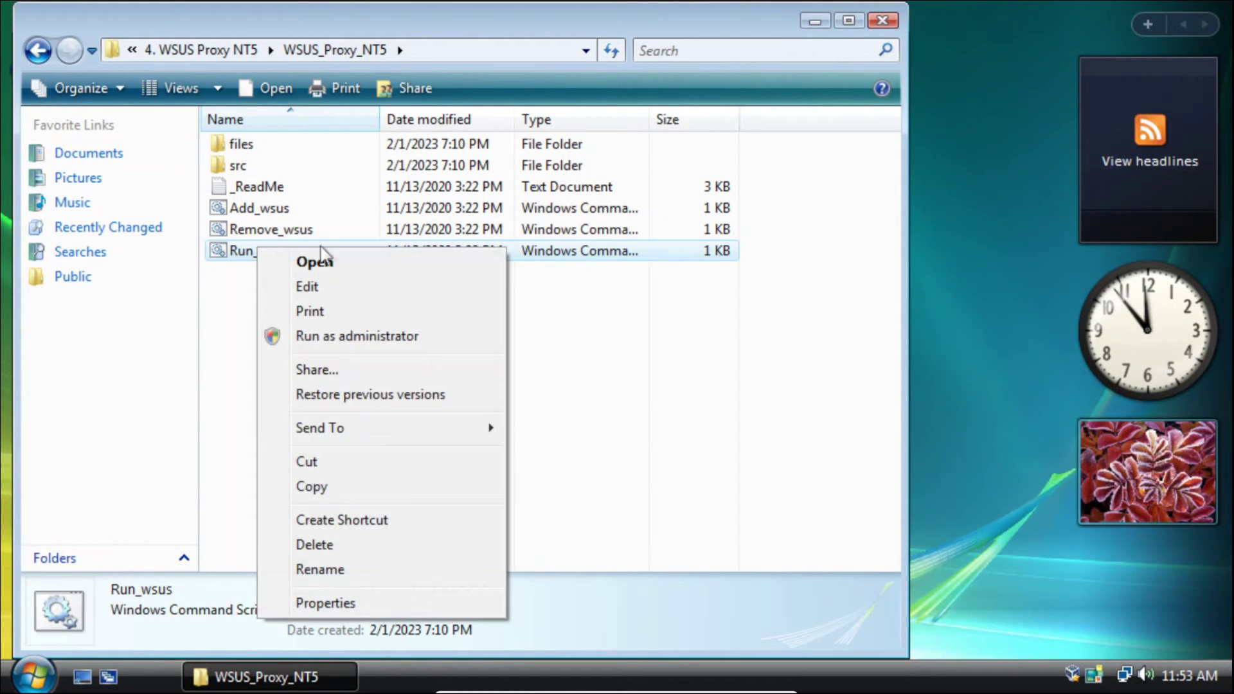
left_click(350, 336)
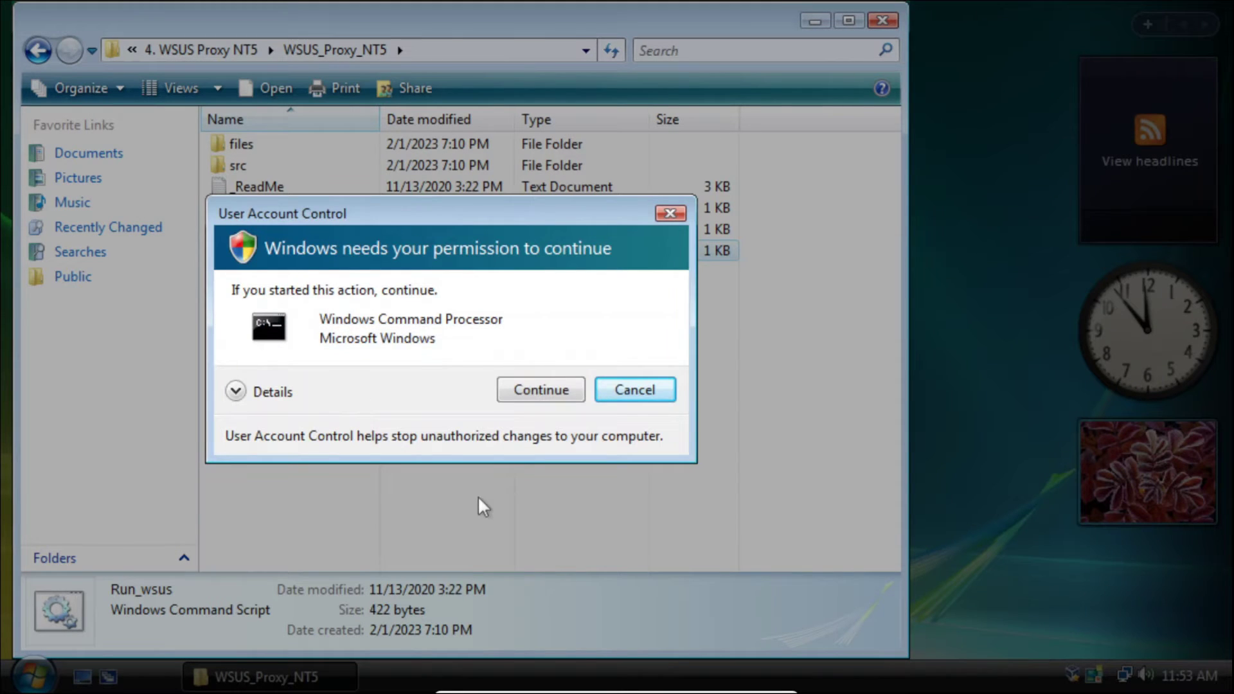
left_click(533, 393)
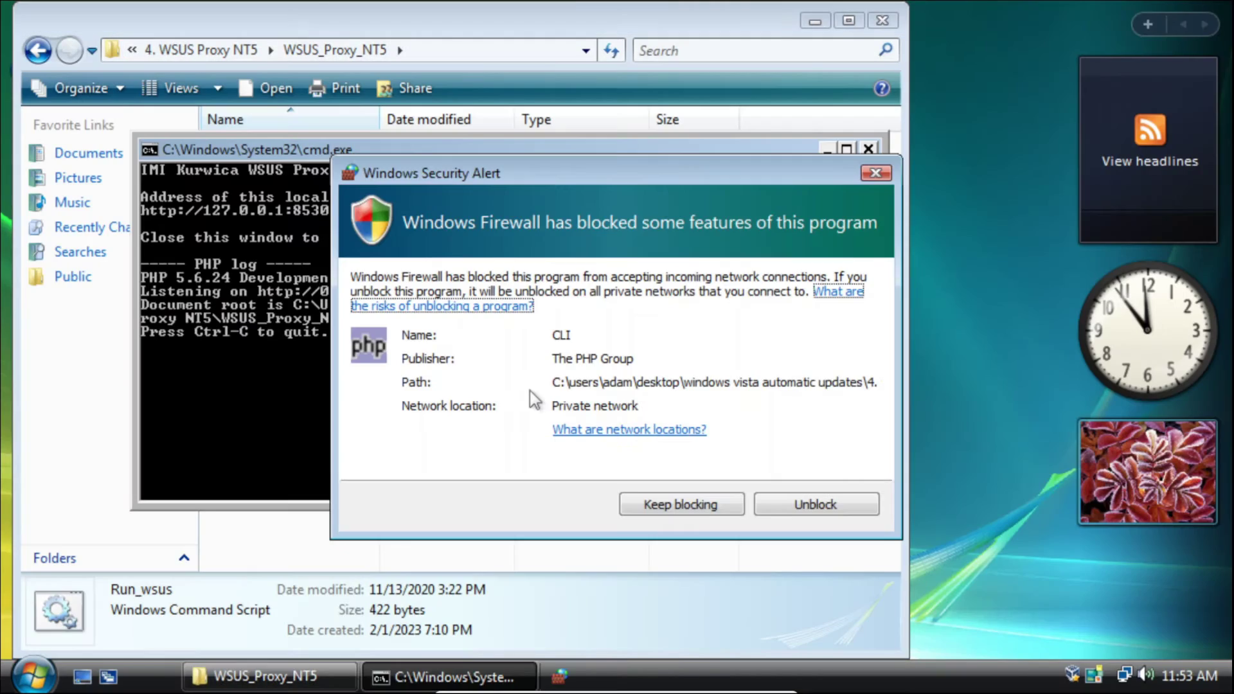
left_click(809, 505)
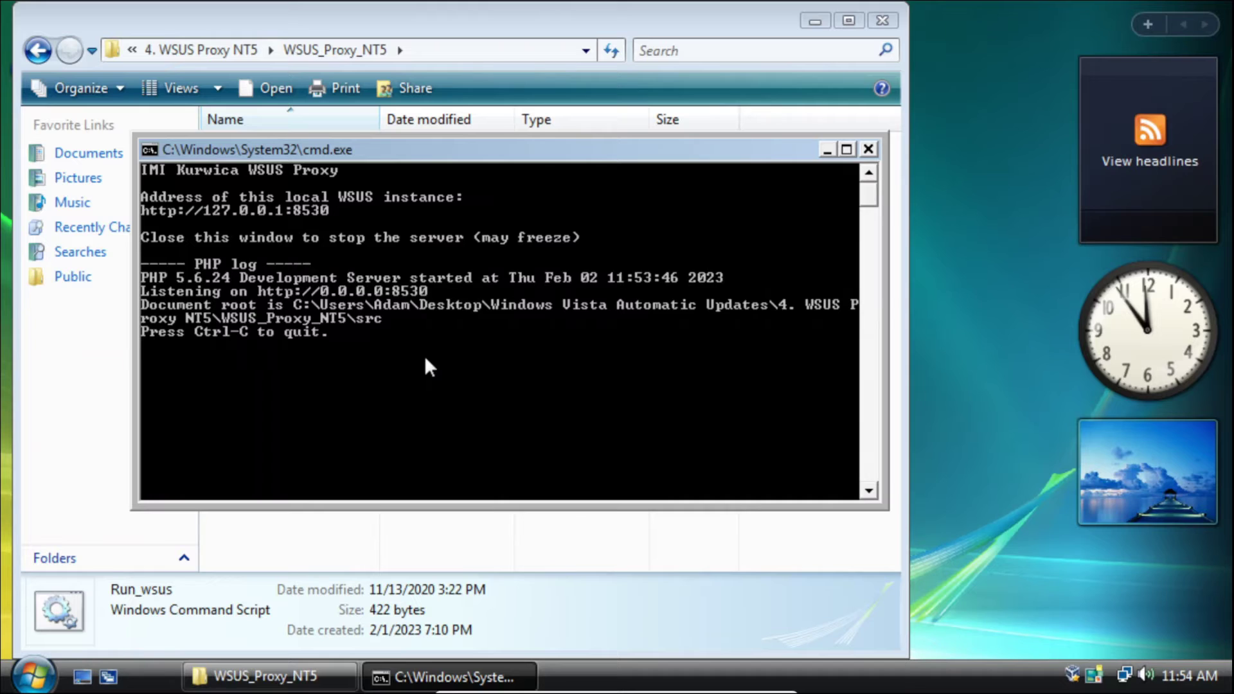
Open Windows Update from Control Panel's System and Maintenance and run Check for updates.
left_click(32, 679)
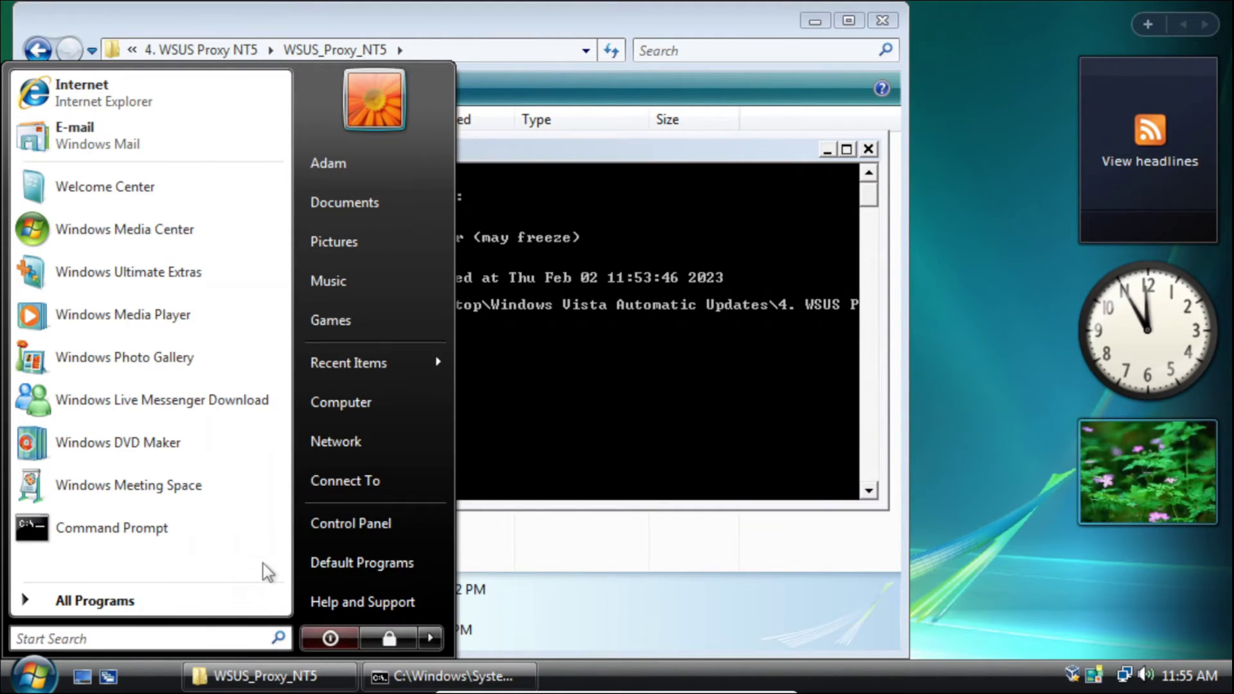
left_click(360, 522)
left_click(426, 120)
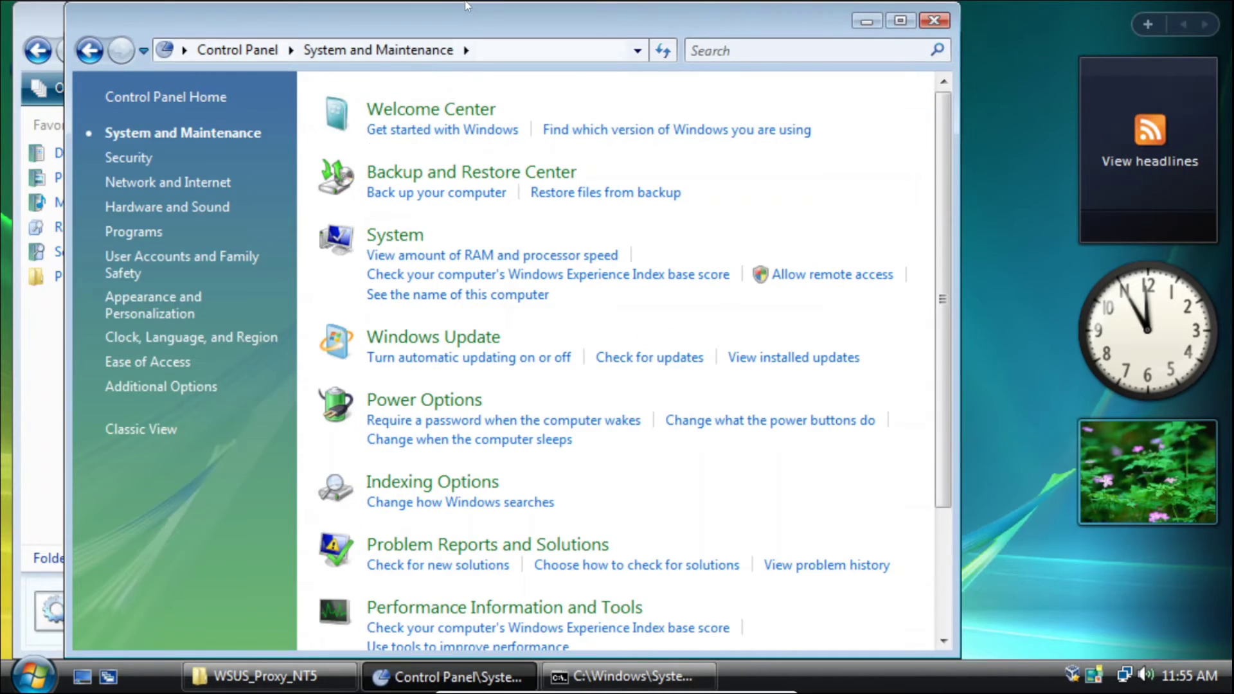
left_click(414, 338)
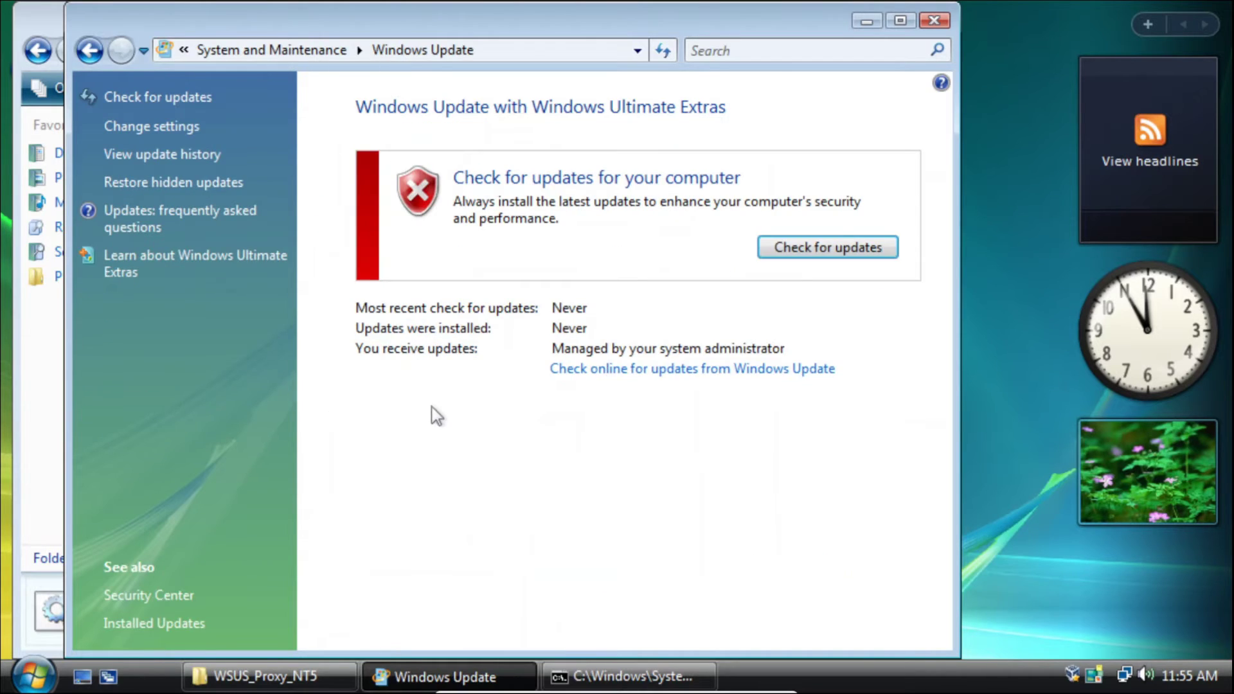
left_click(818, 251)
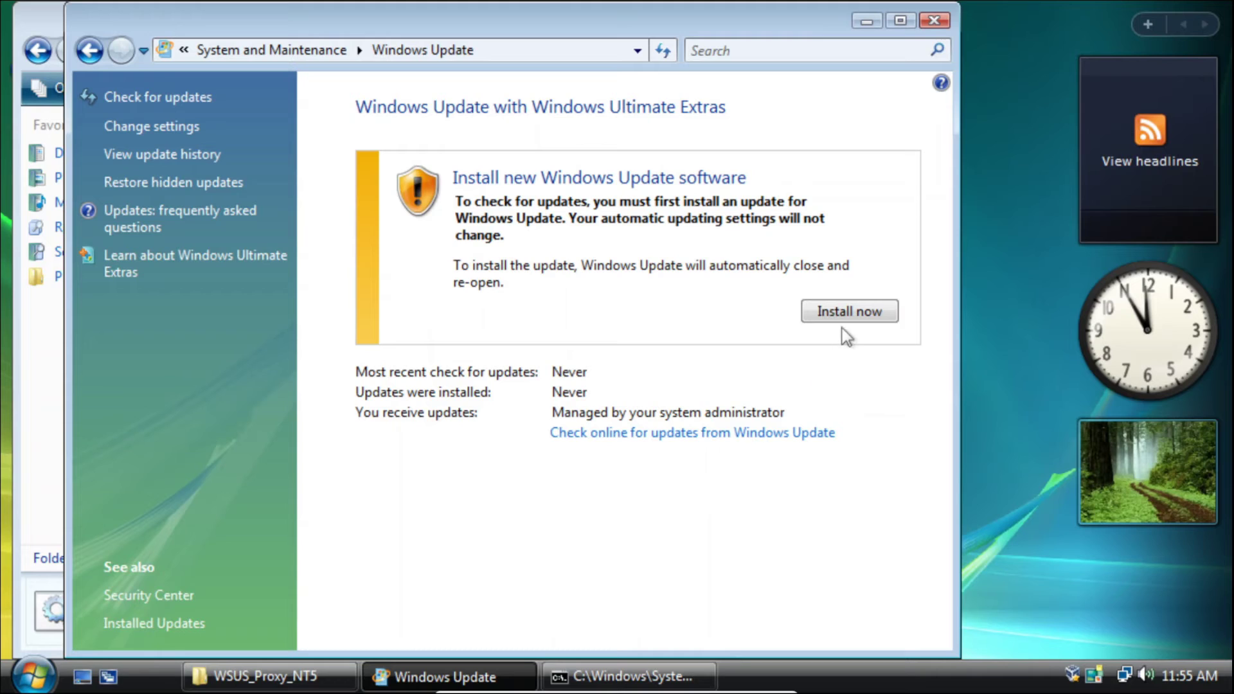
Install the new Windows Update software to reveal 213 important and 46 optional updates.
left_click(847, 313)
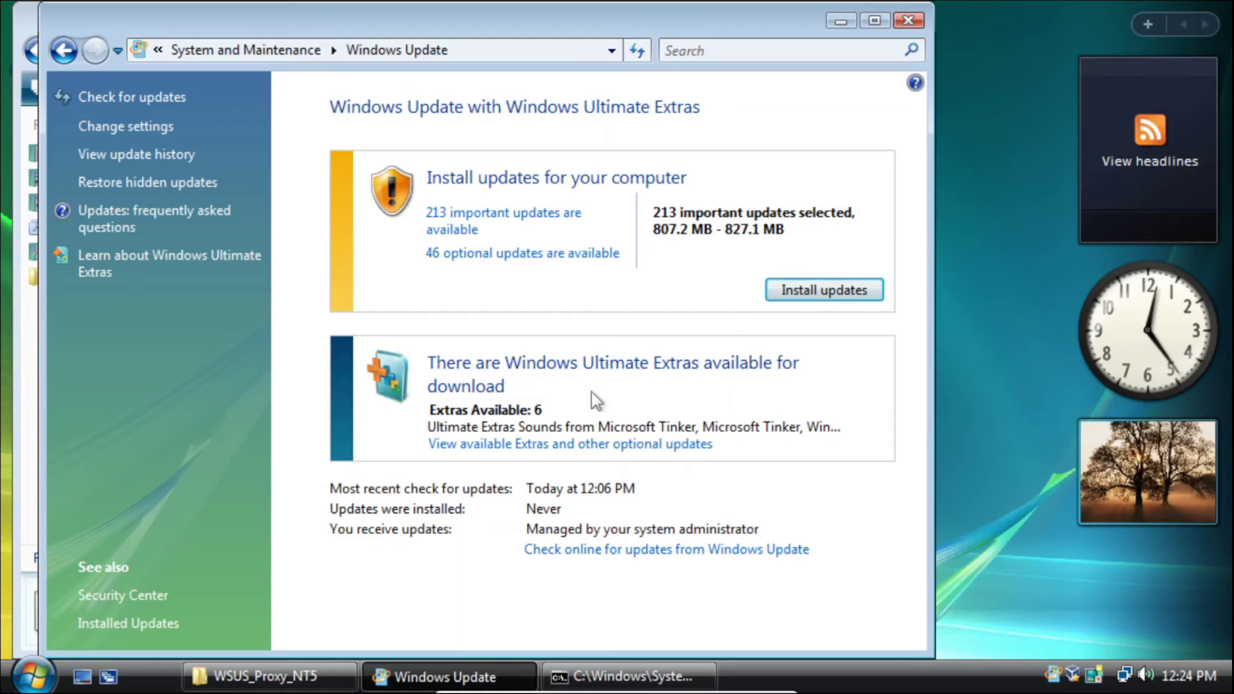
left_click(458, 219)
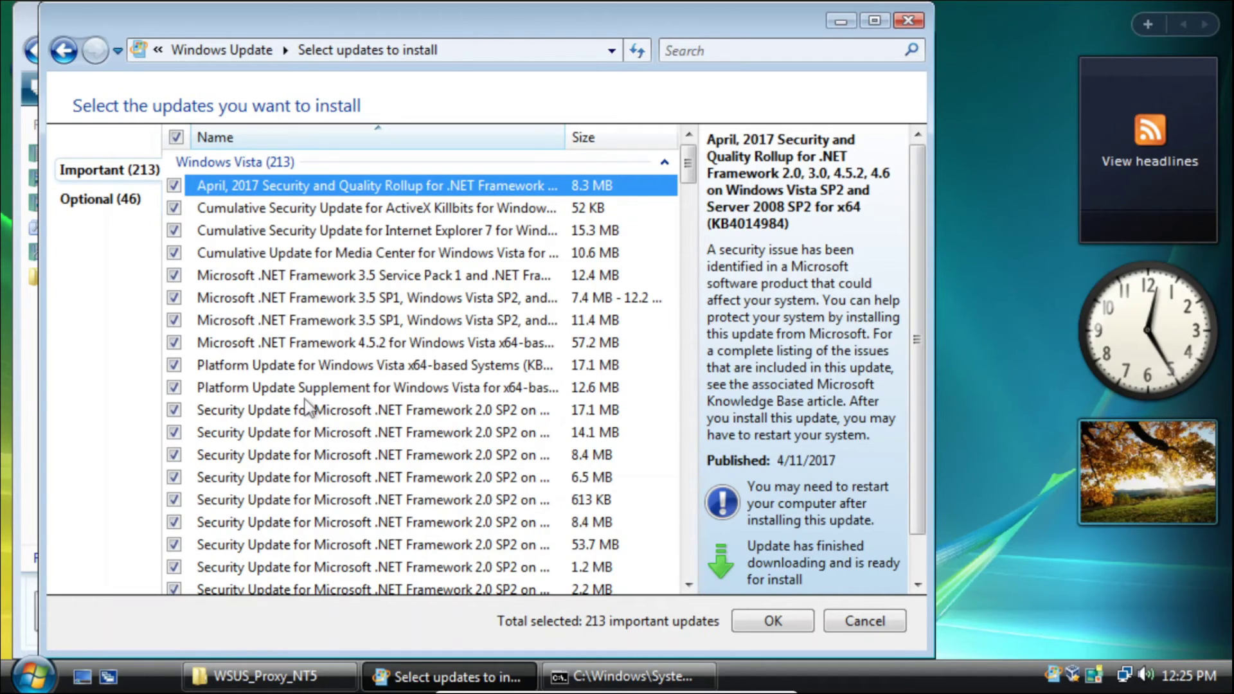
key("Return")
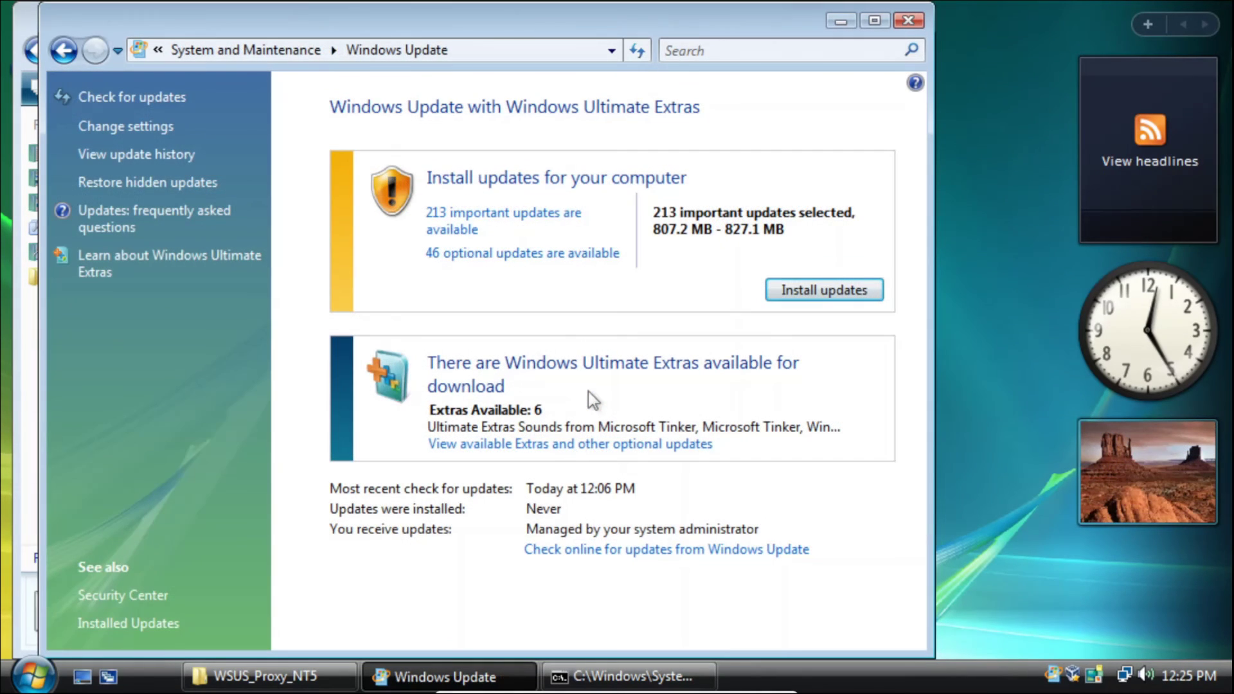